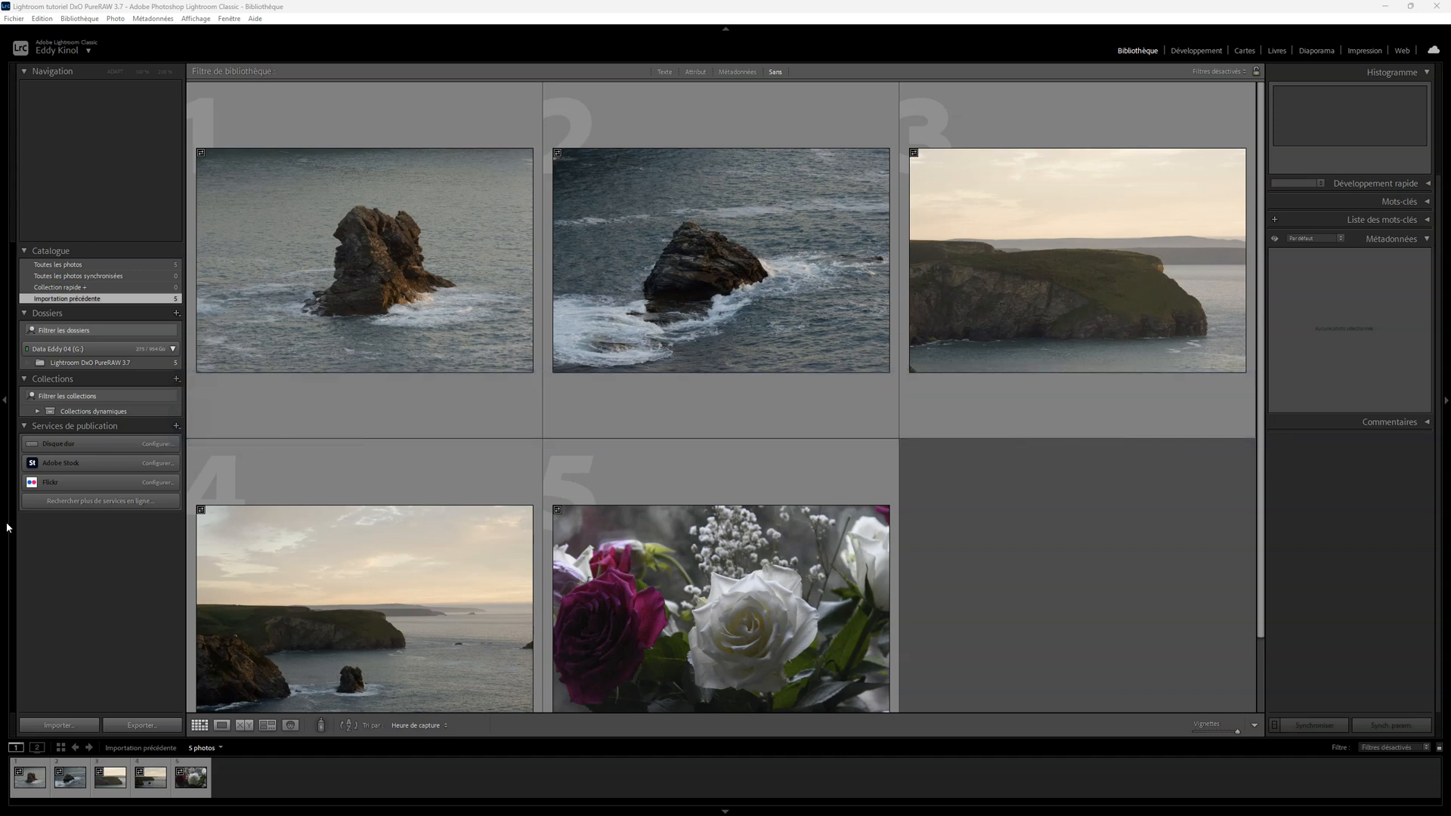
# - Select all five photos of the previous import in the library grid
pyautogui.click(582, 518)
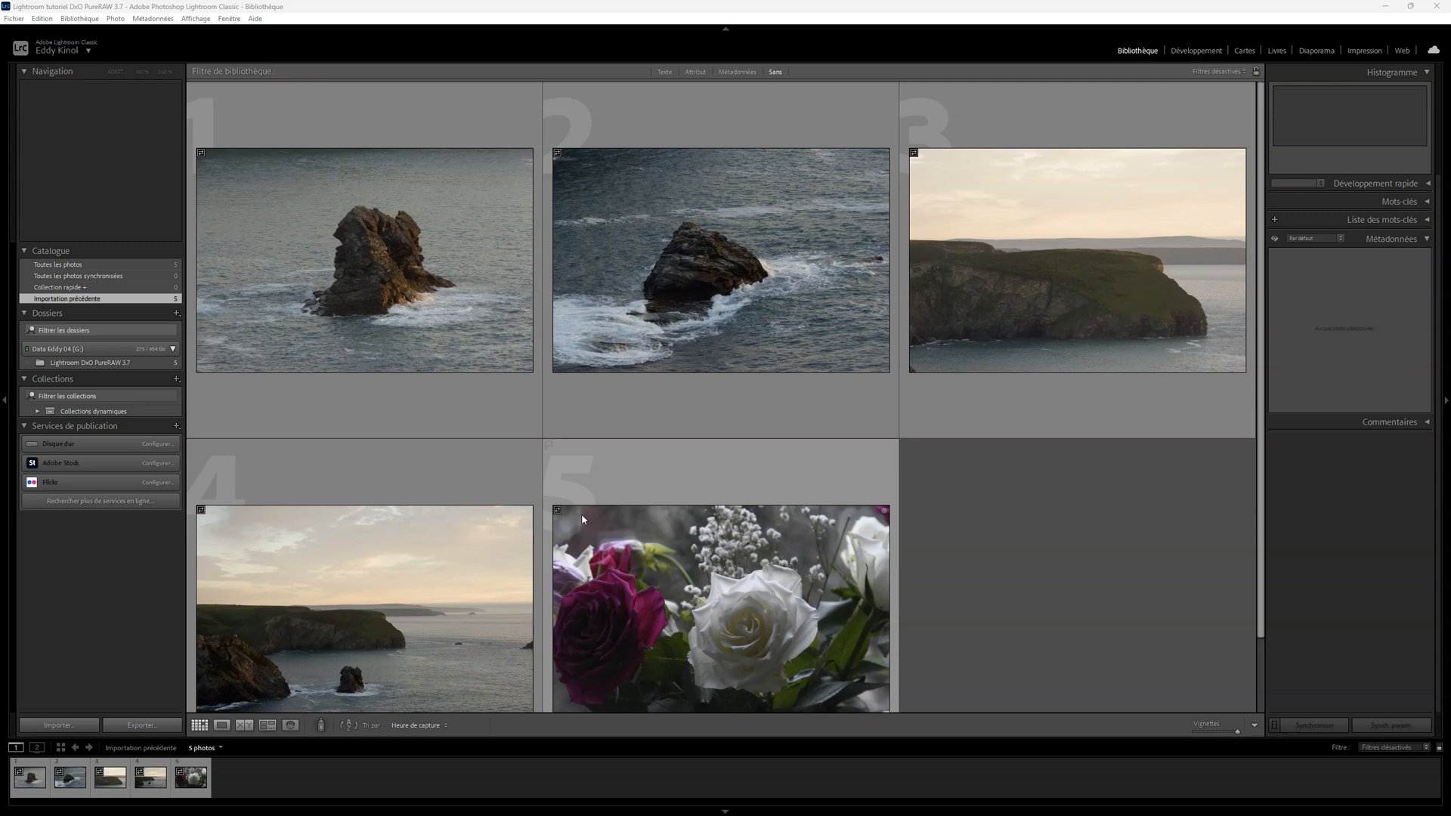
pyautogui.click(518, 518)
pyautogui.click(324, 253)
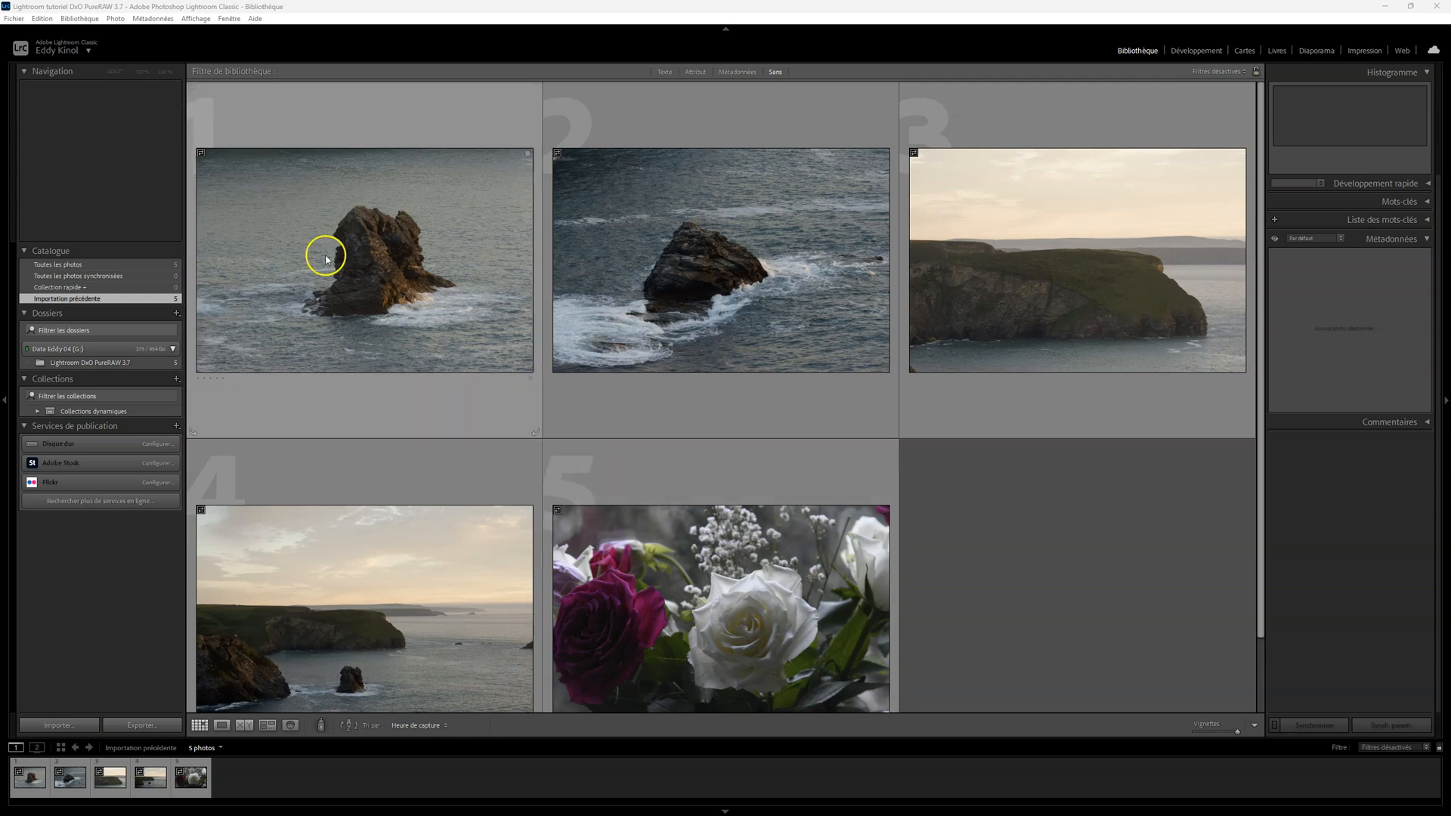
pyautogui.click(783, 290)
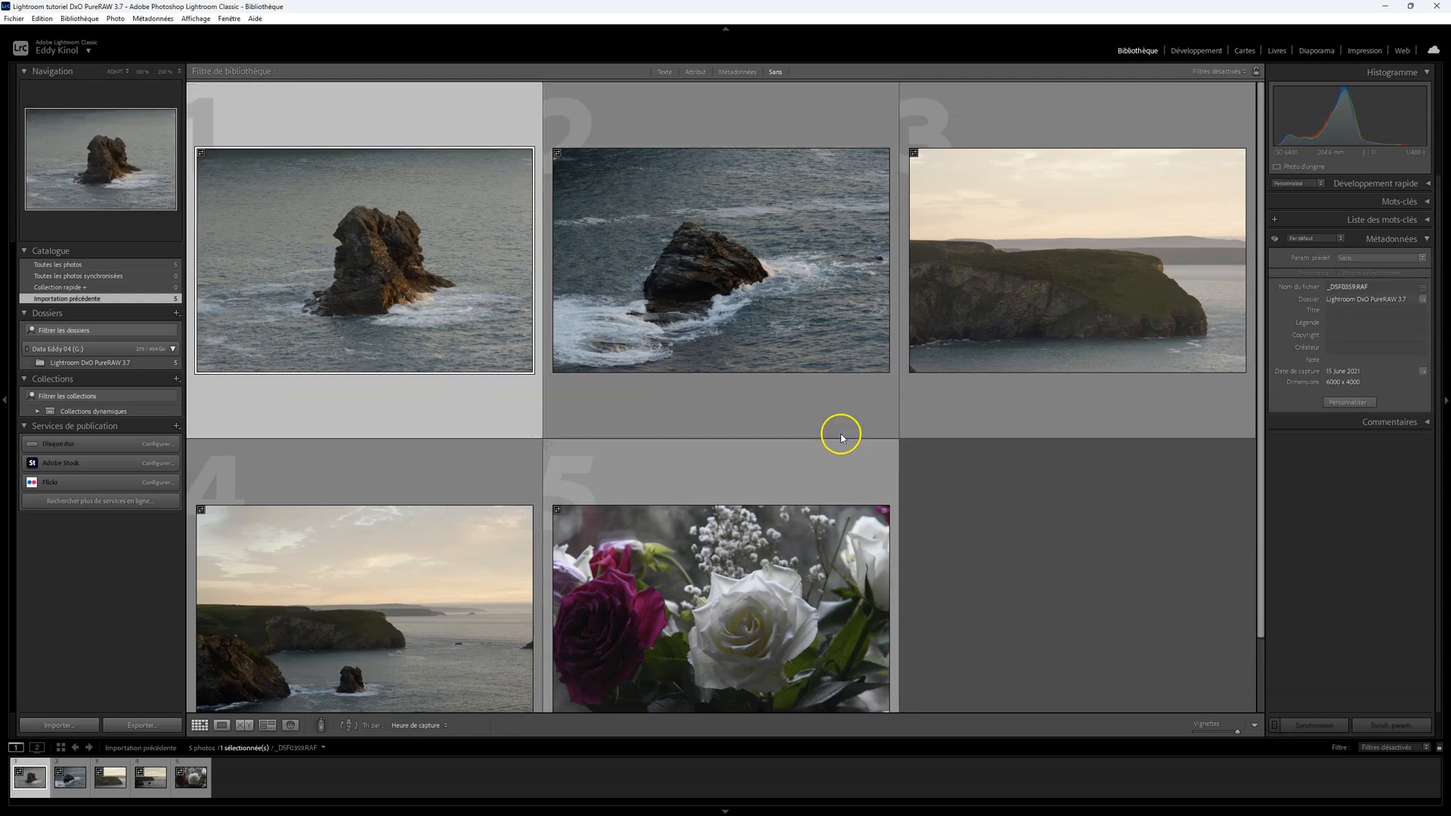
pyautogui.hotkey('ctrl', 'a')
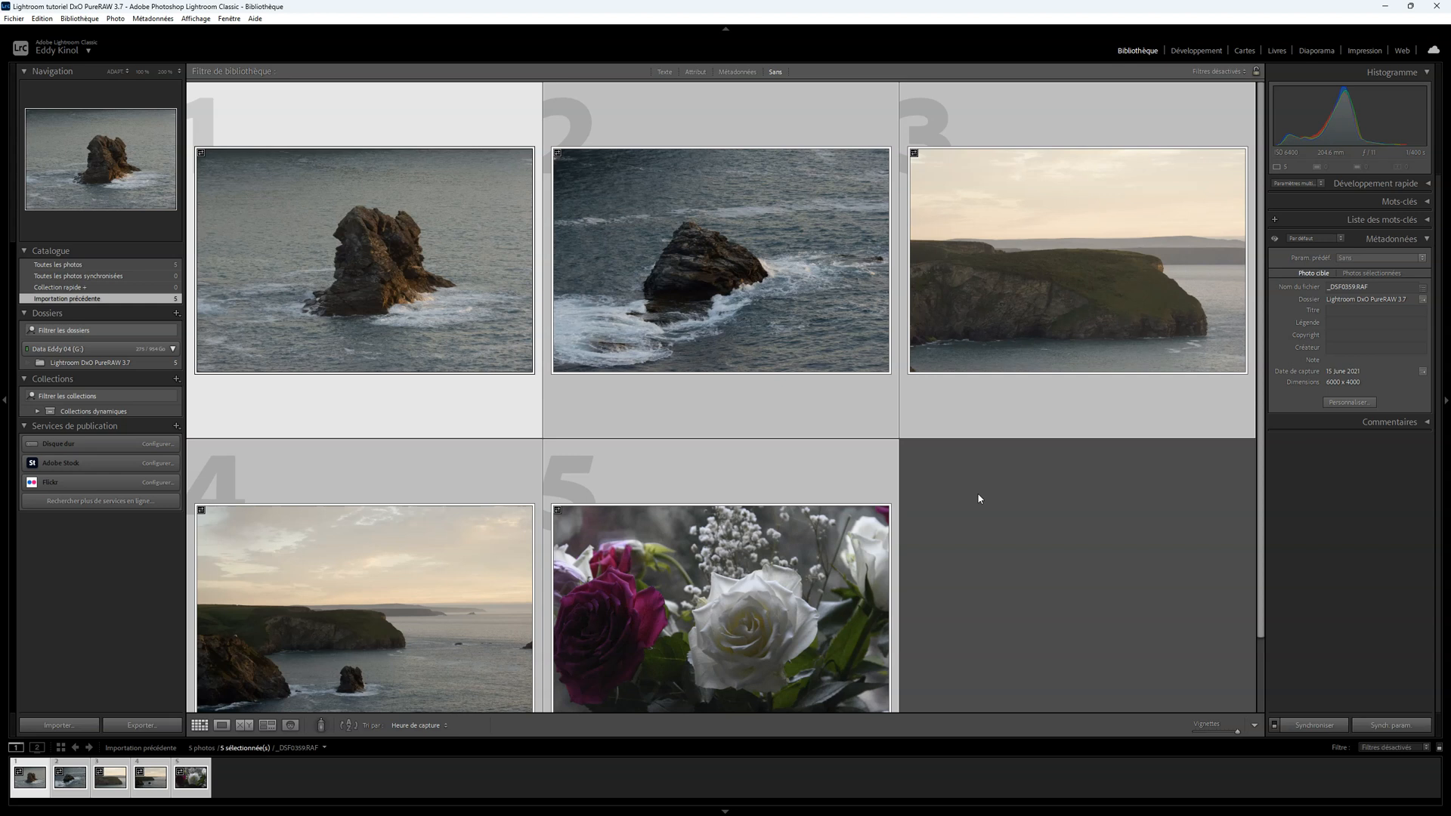
# - Send the selected photos to DxO PureRAW 3 for processing and save the proposed optics modules for both cameras
pyautogui.rightClick(360, 259)
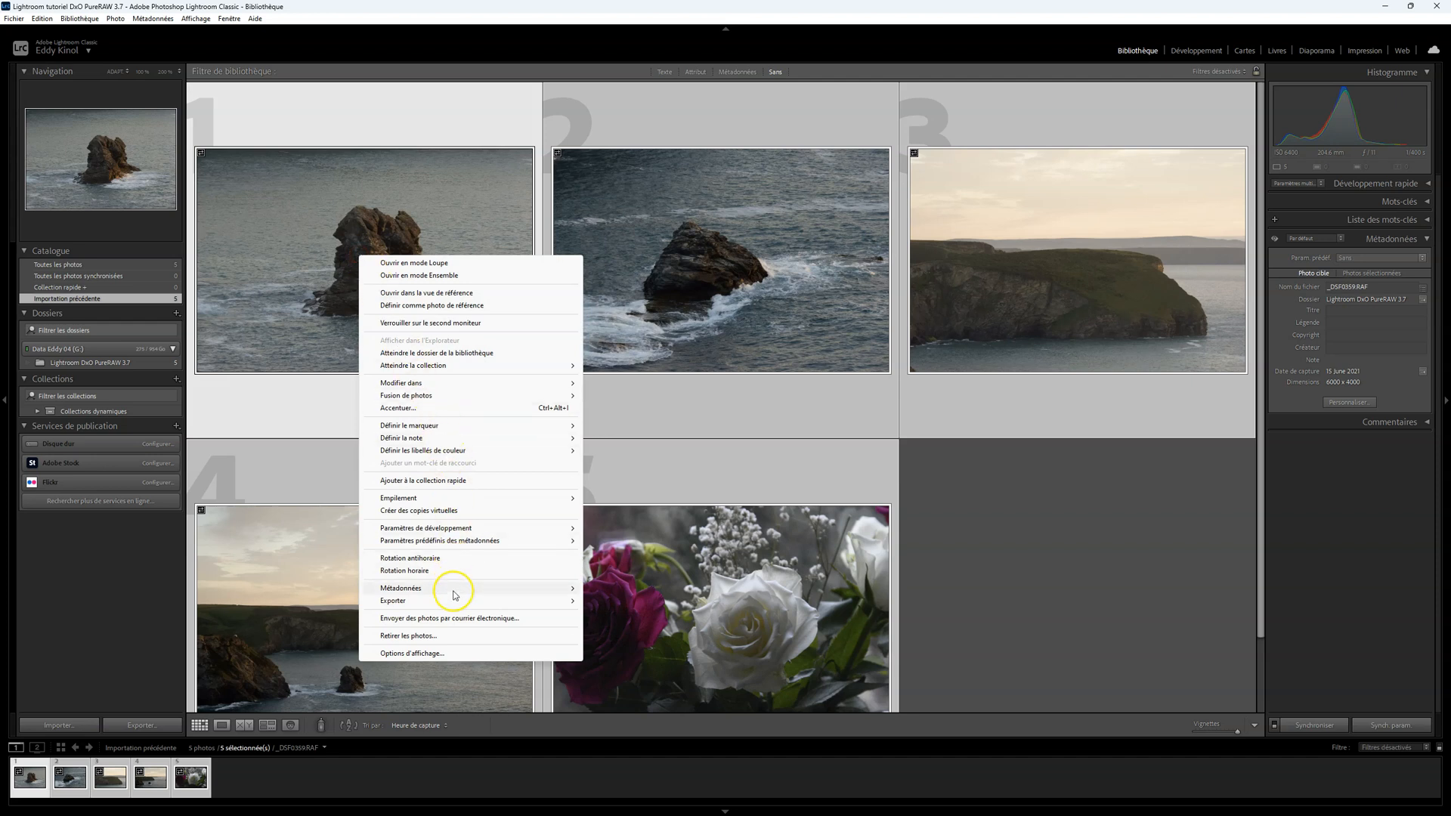
pyautogui.moveTo(454, 605)
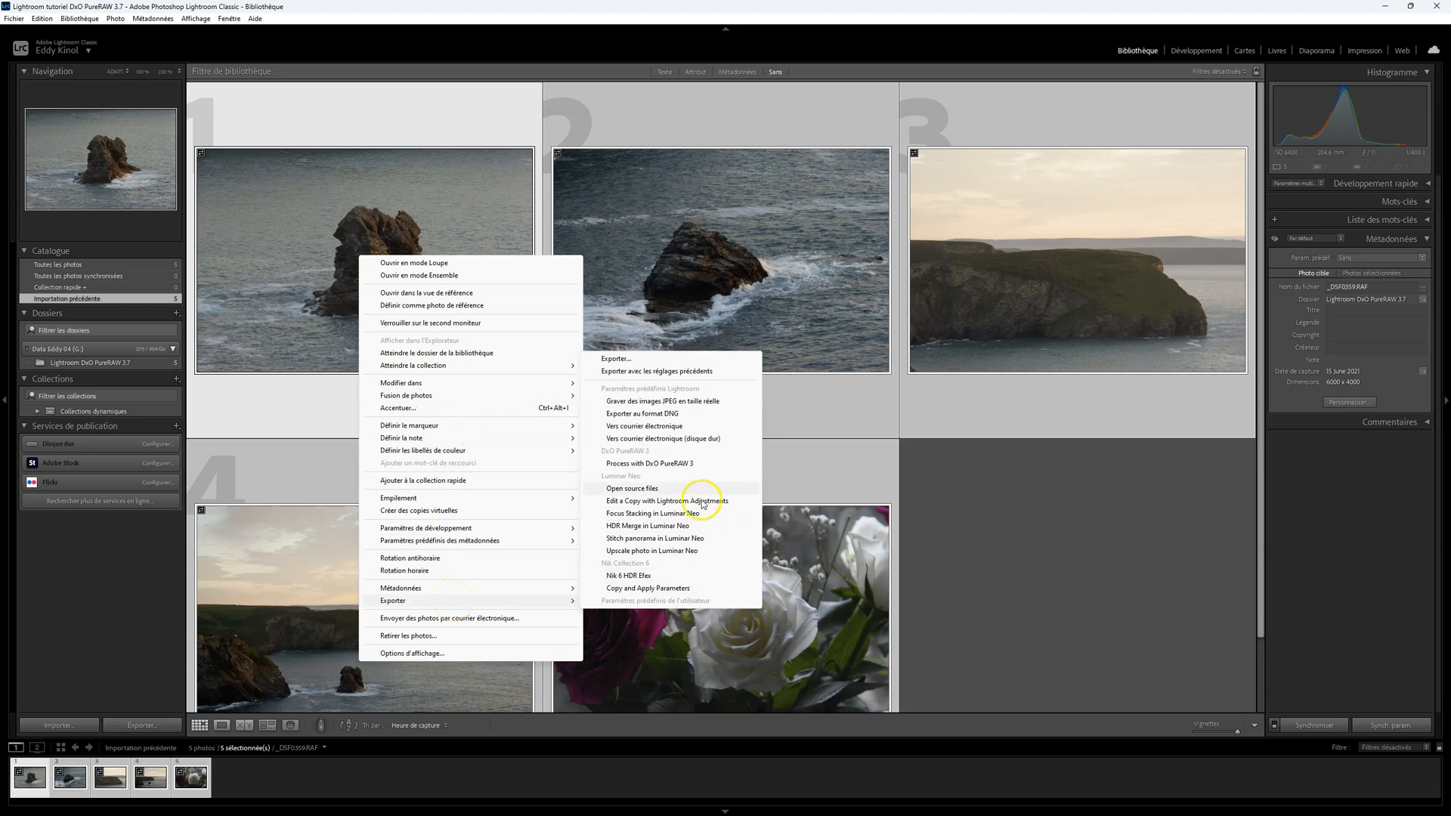
pyautogui.click(677, 467)
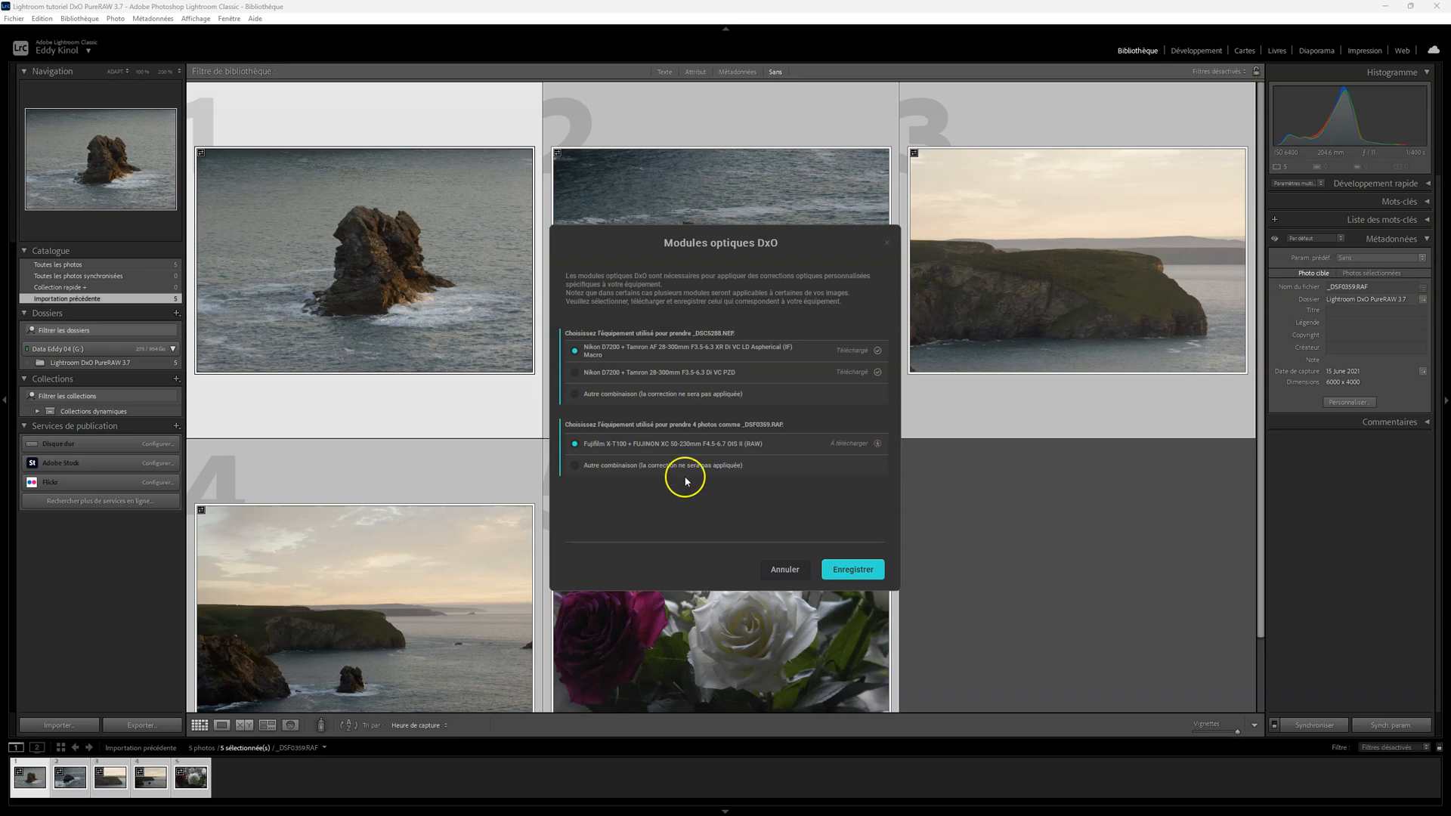
pyautogui.click(852, 567)
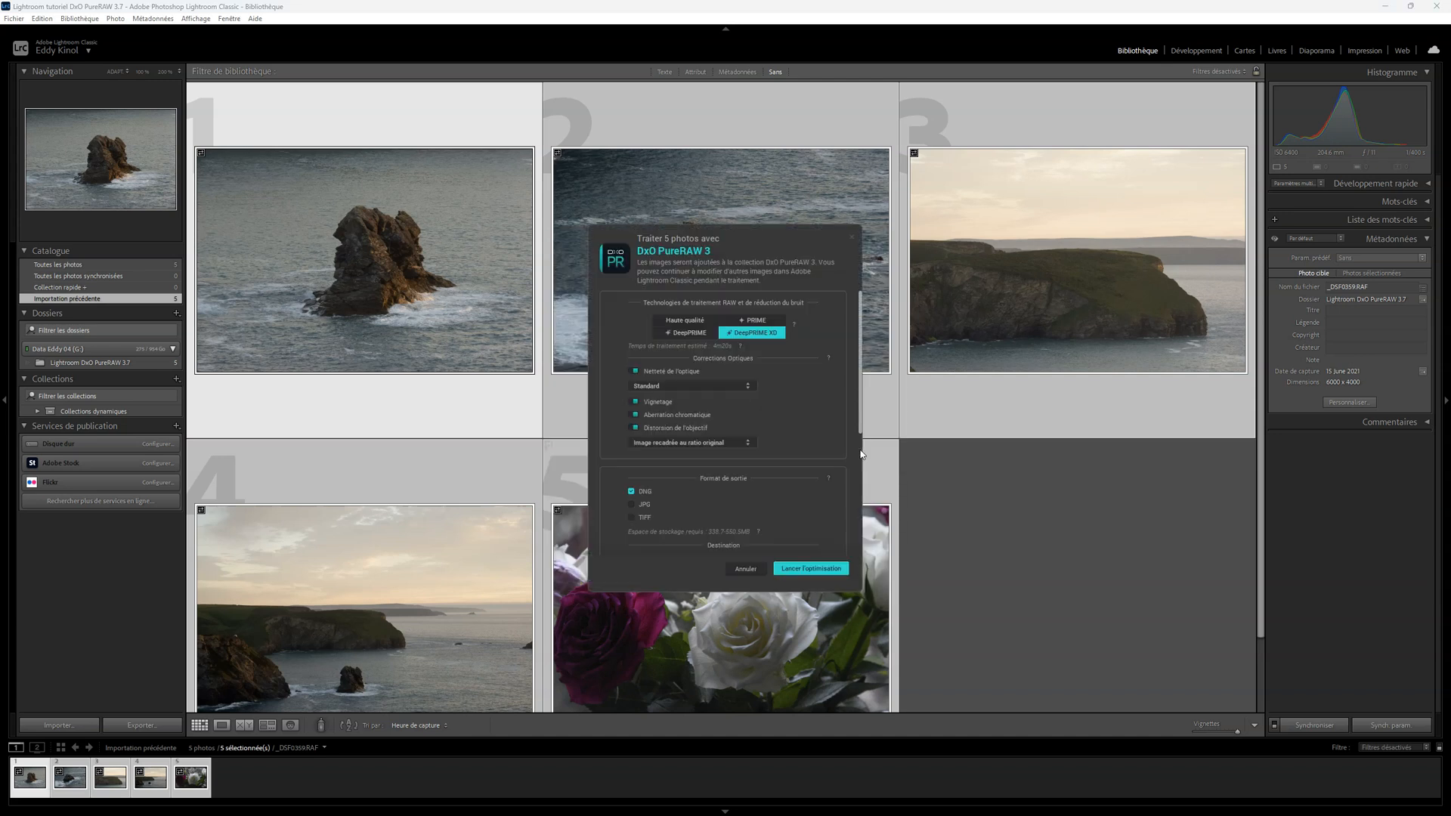
# - Review the lens sharpness levels, distortion crop choices, output format and destination settings for the PureRAW processing
pyautogui.click(828, 464)
pyautogui.click(711, 389)
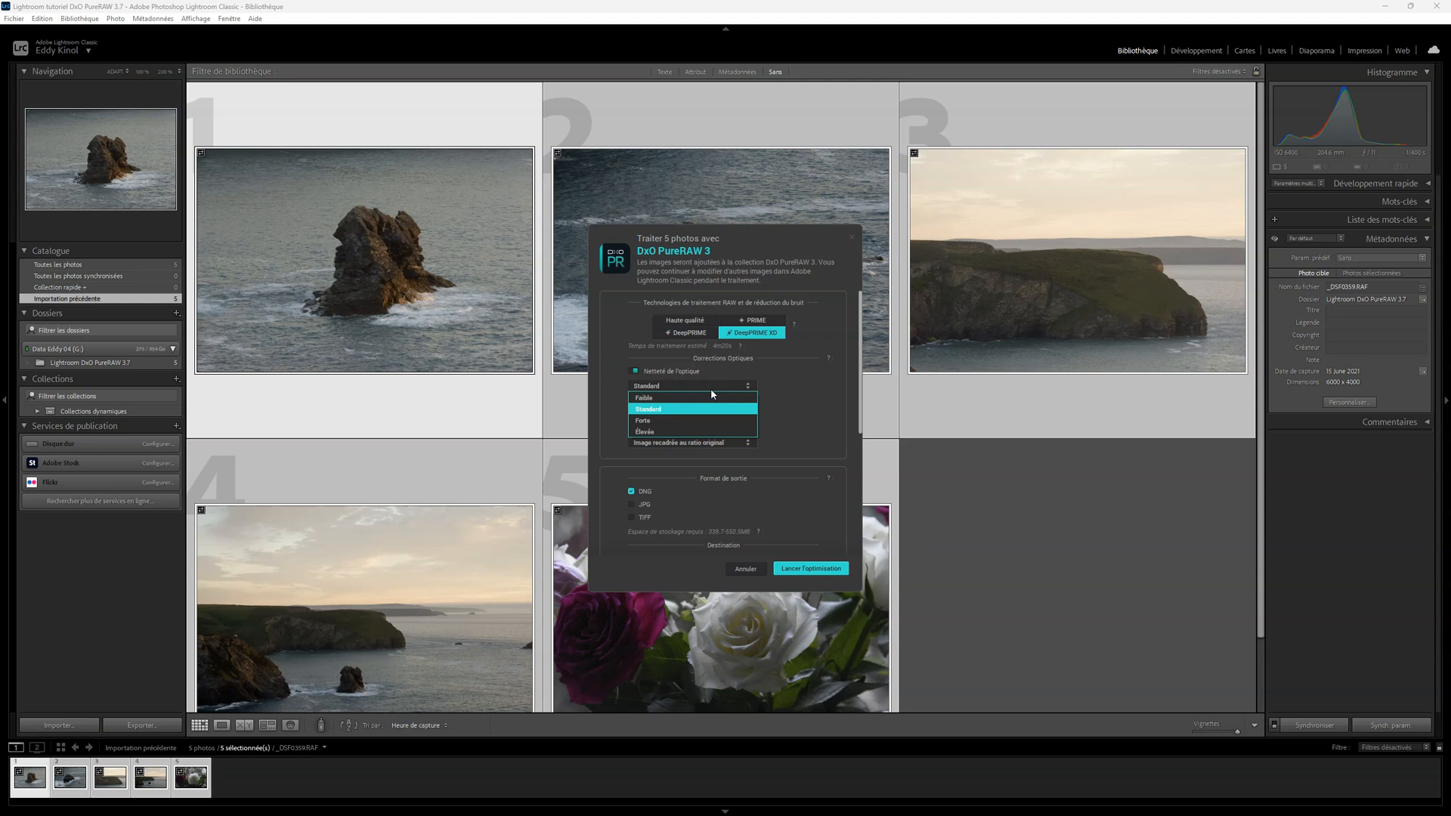
pyautogui.click(796, 379)
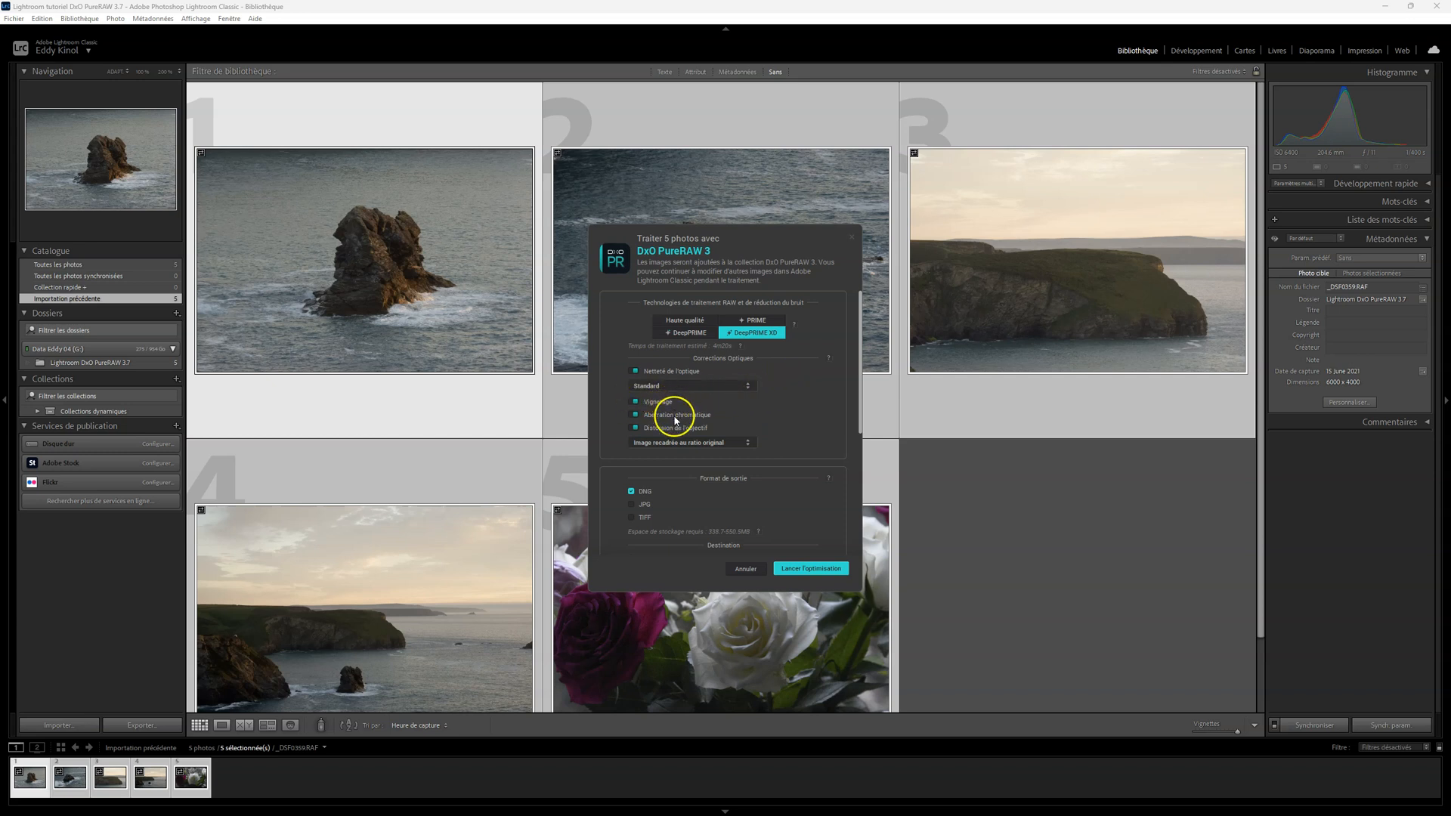
pyautogui.click(749, 442)
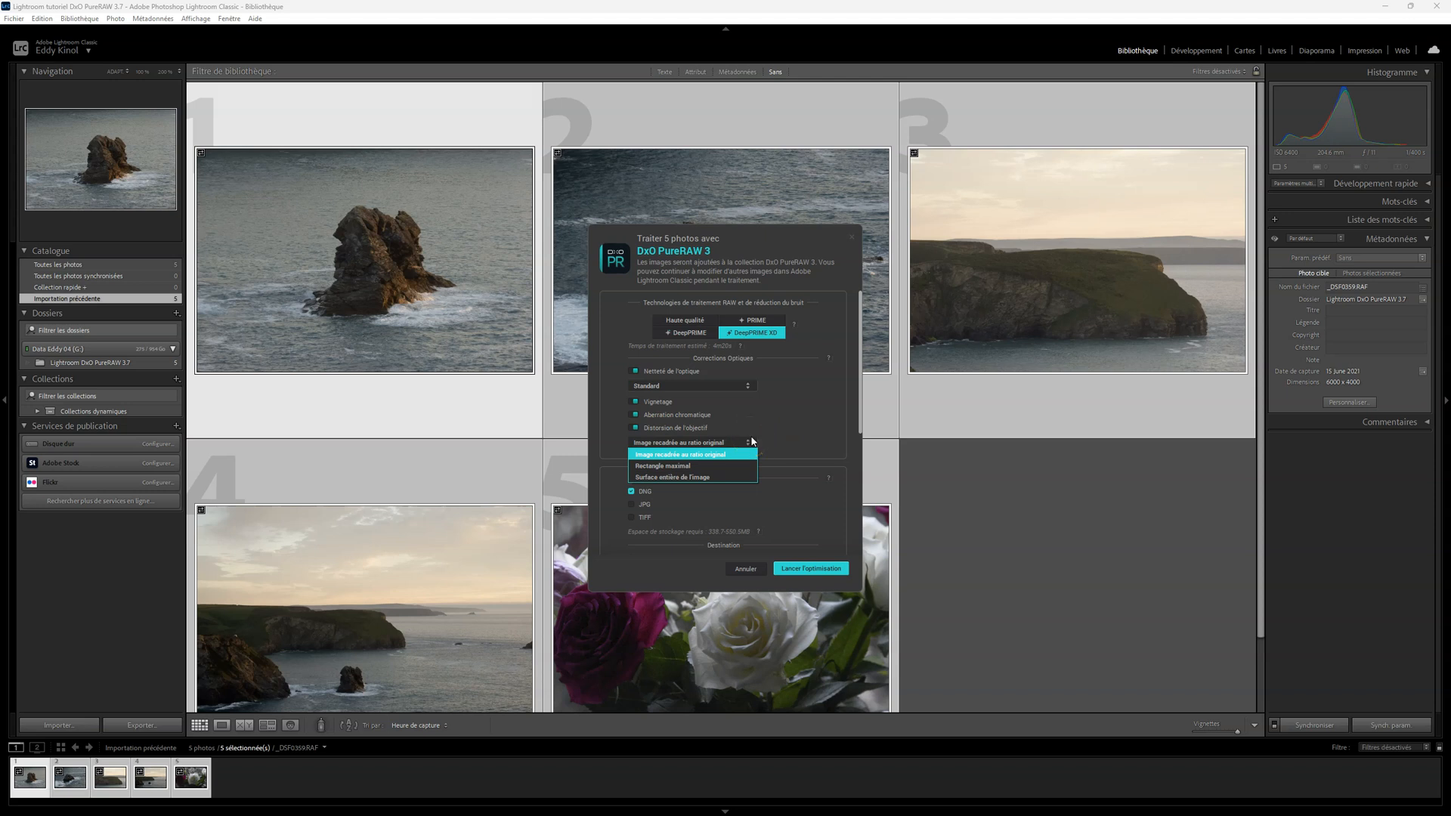
pyautogui.click(778, 416)
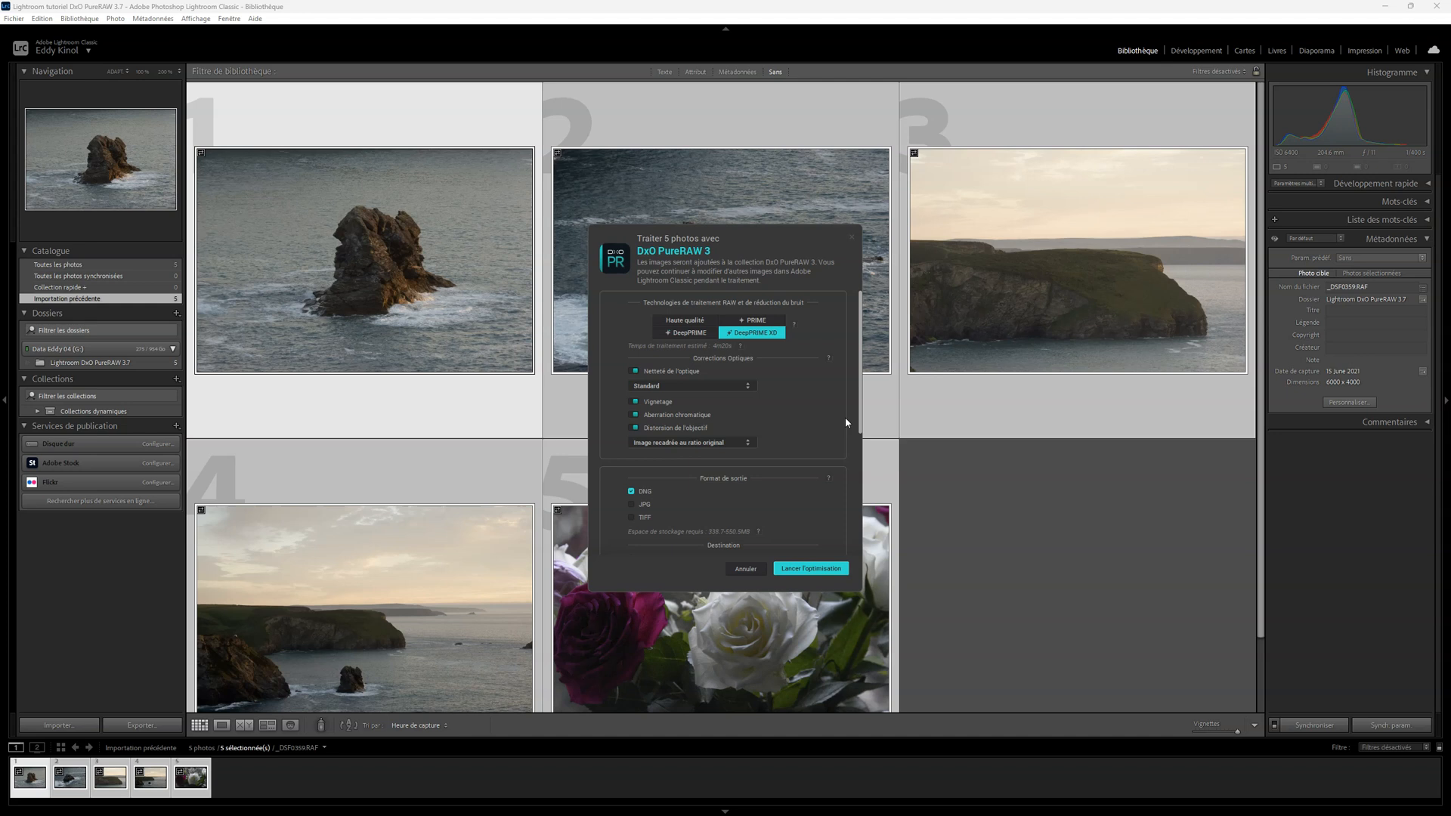
pyautogui.scroll(-1, 801, 476)
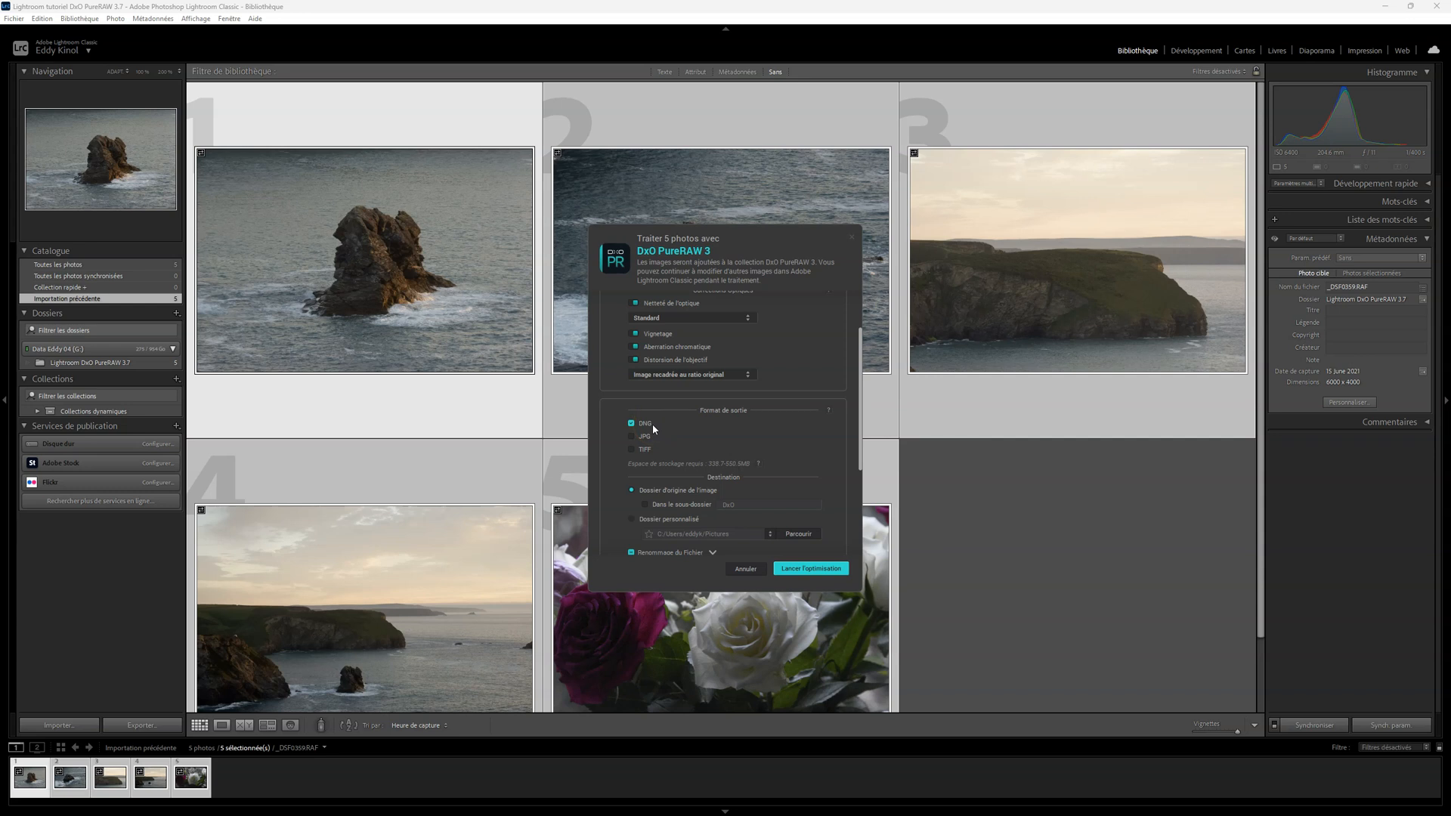
pyautogui.scroll(-1, 816, 459)
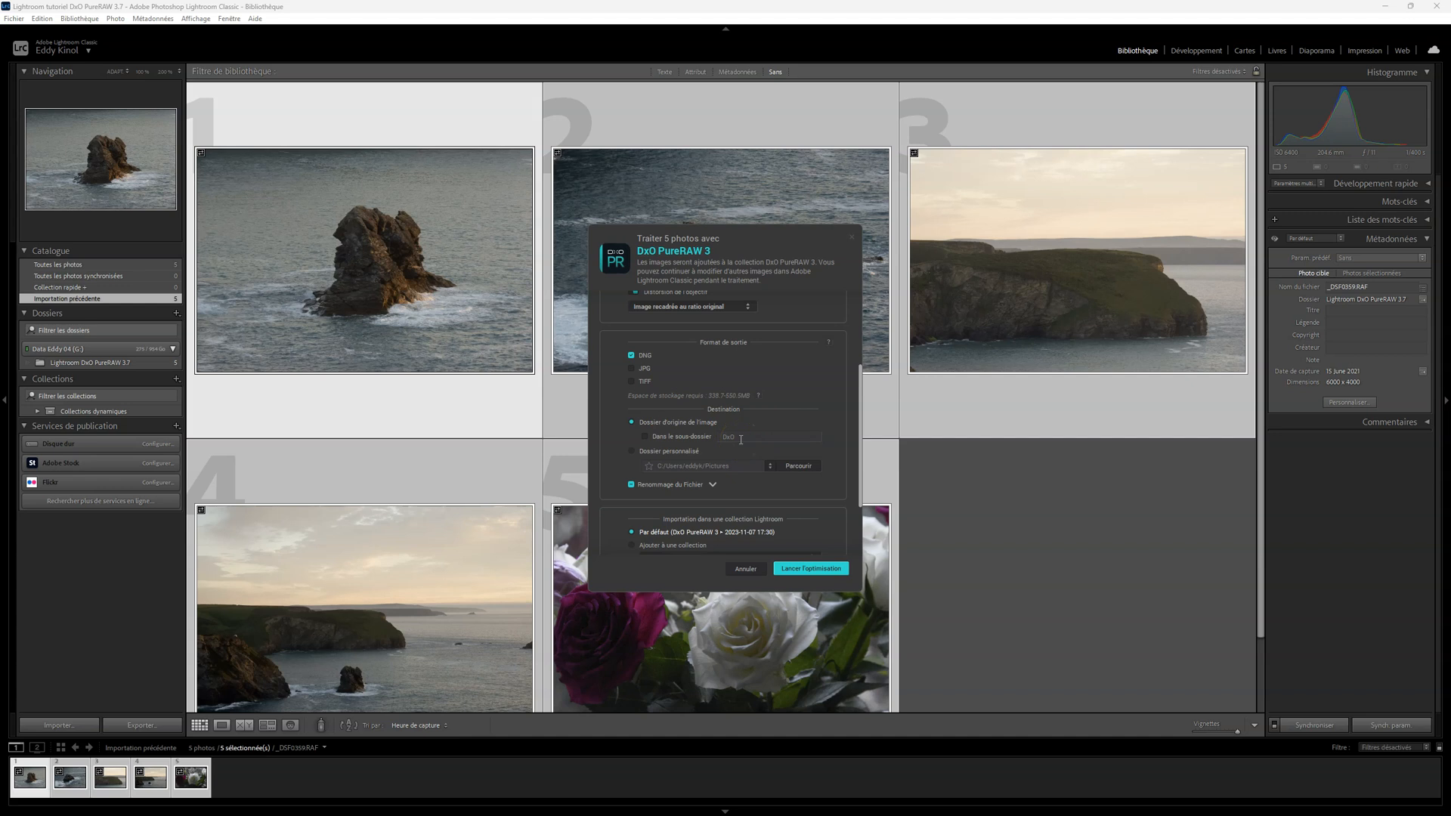
pyautogui.scroll(-2, 742, 439)
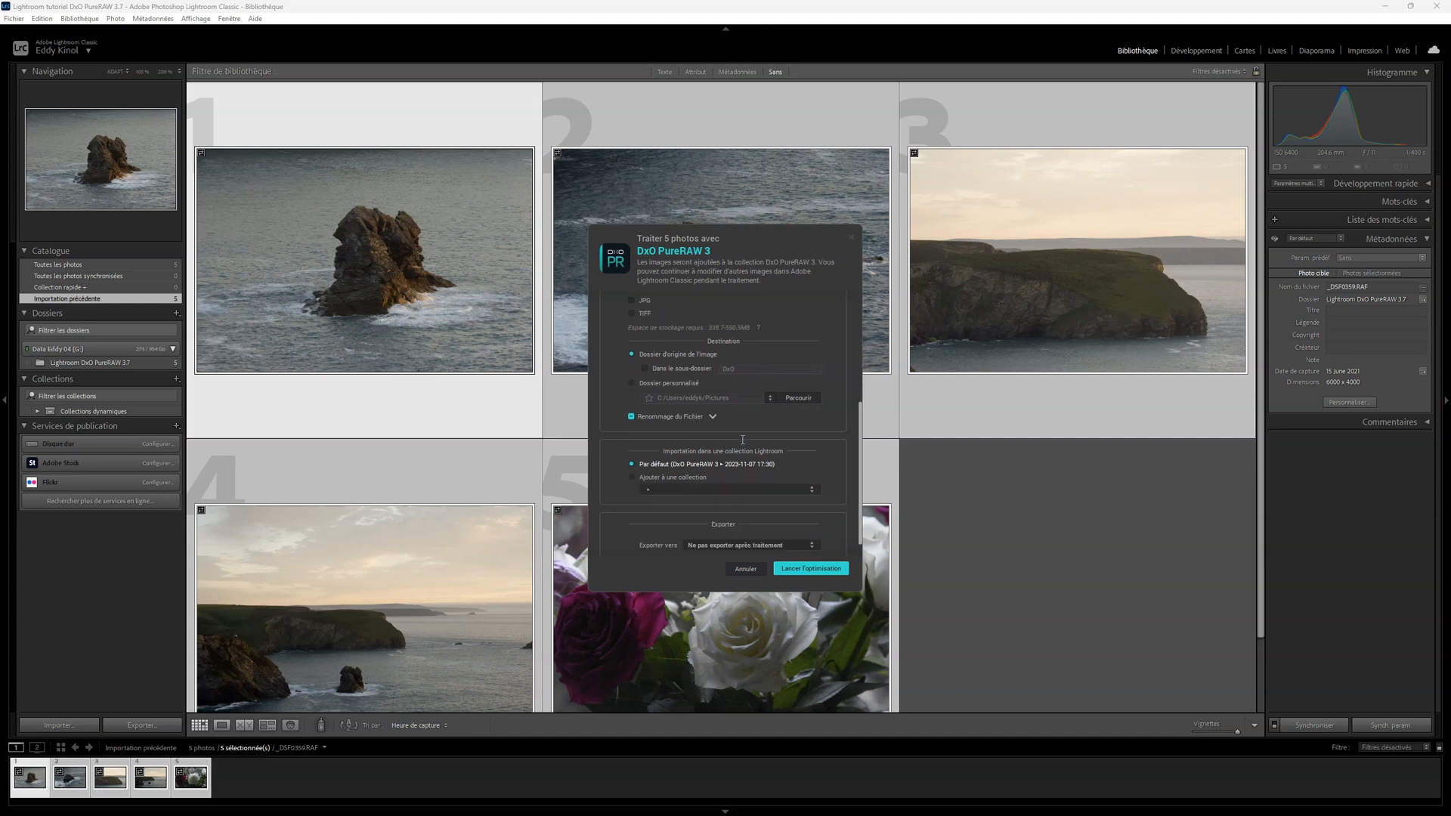
# - Set the Lightroom import of the processed photos to "Ajouter à une collection" with the location "À la racine"
pyautogui.click(708, 457)
pyautogui.click(632, 477)
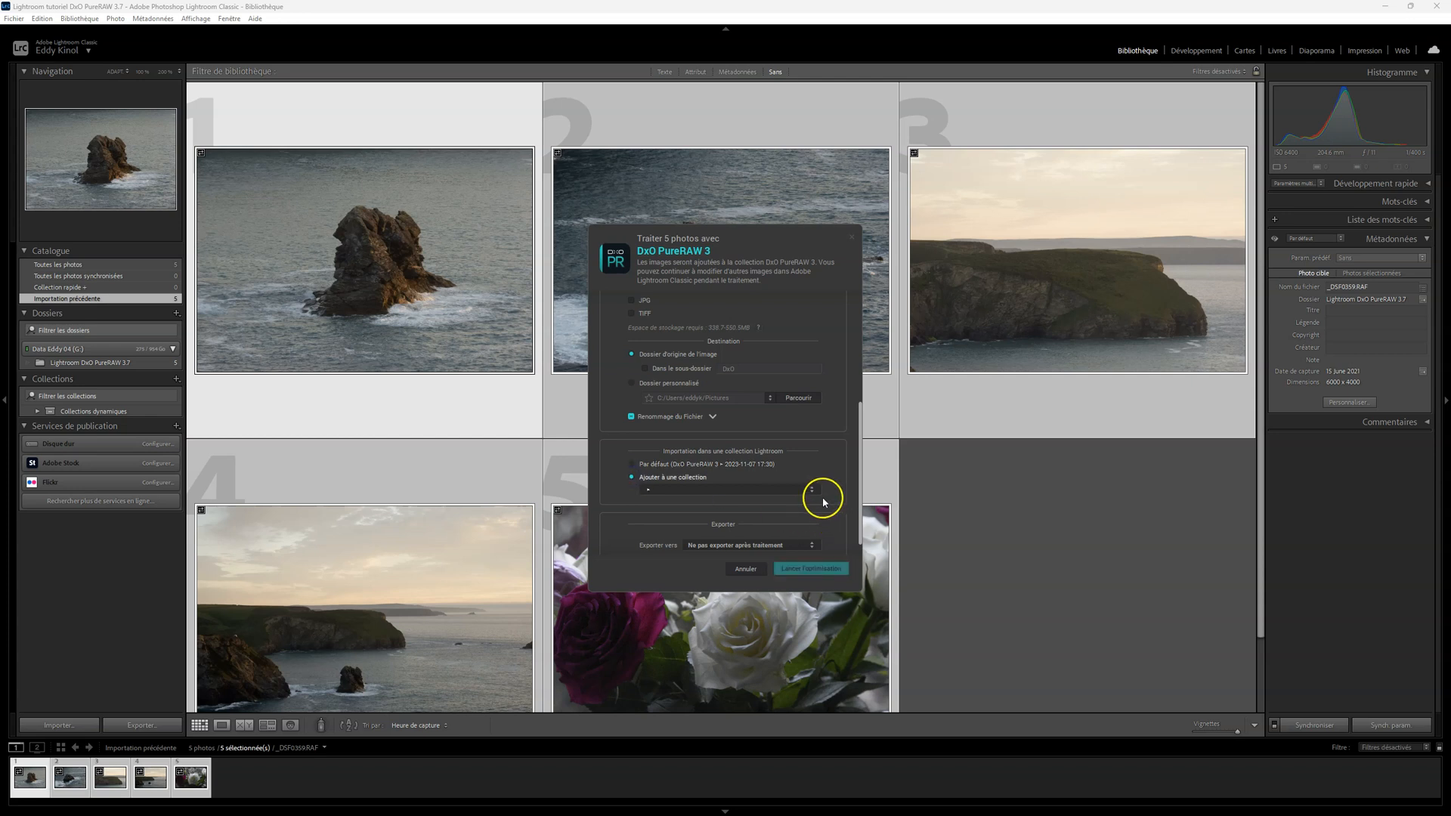
pyautogui.click(699, 490)
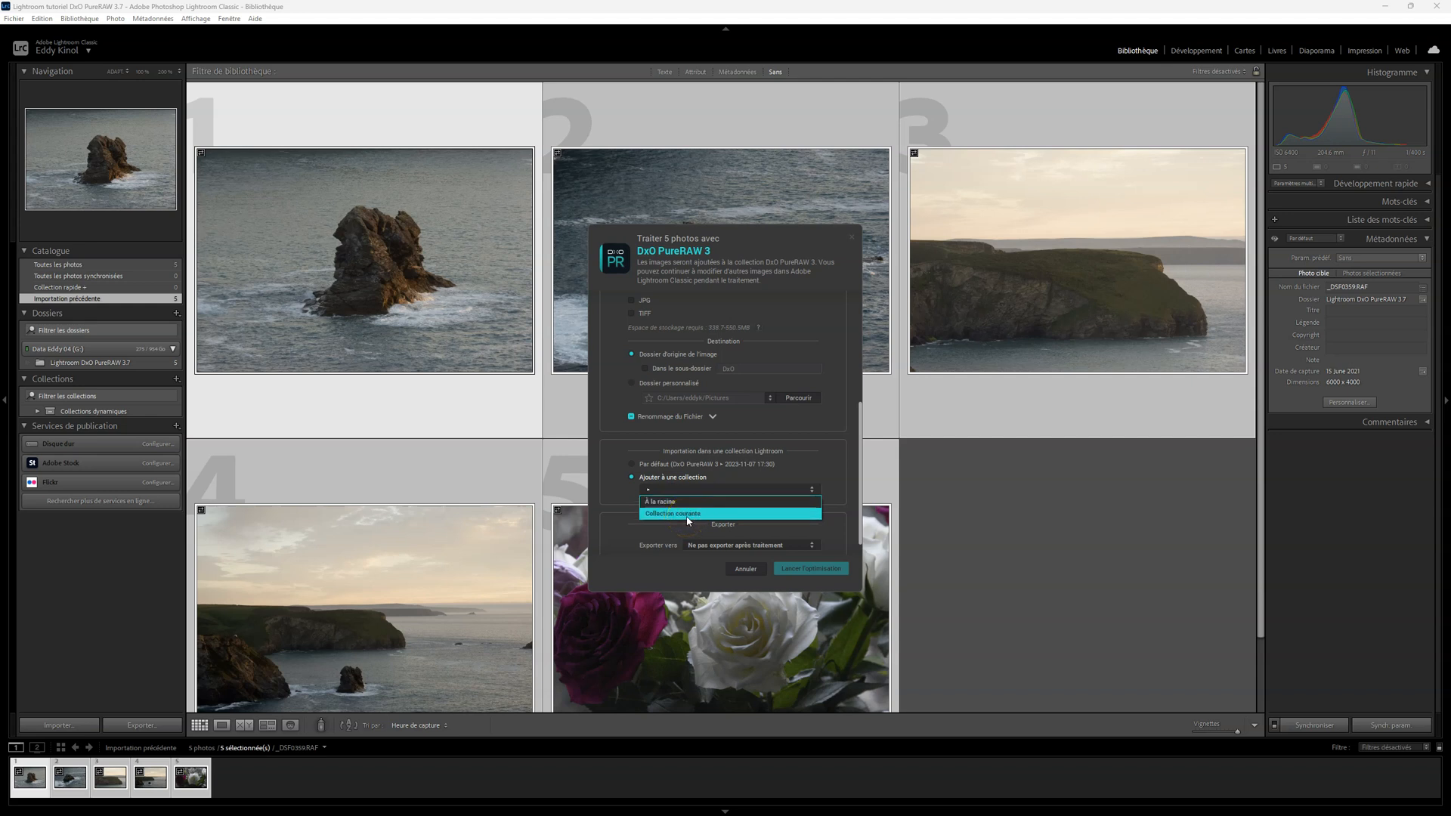
pyautogui.click(685, 503)
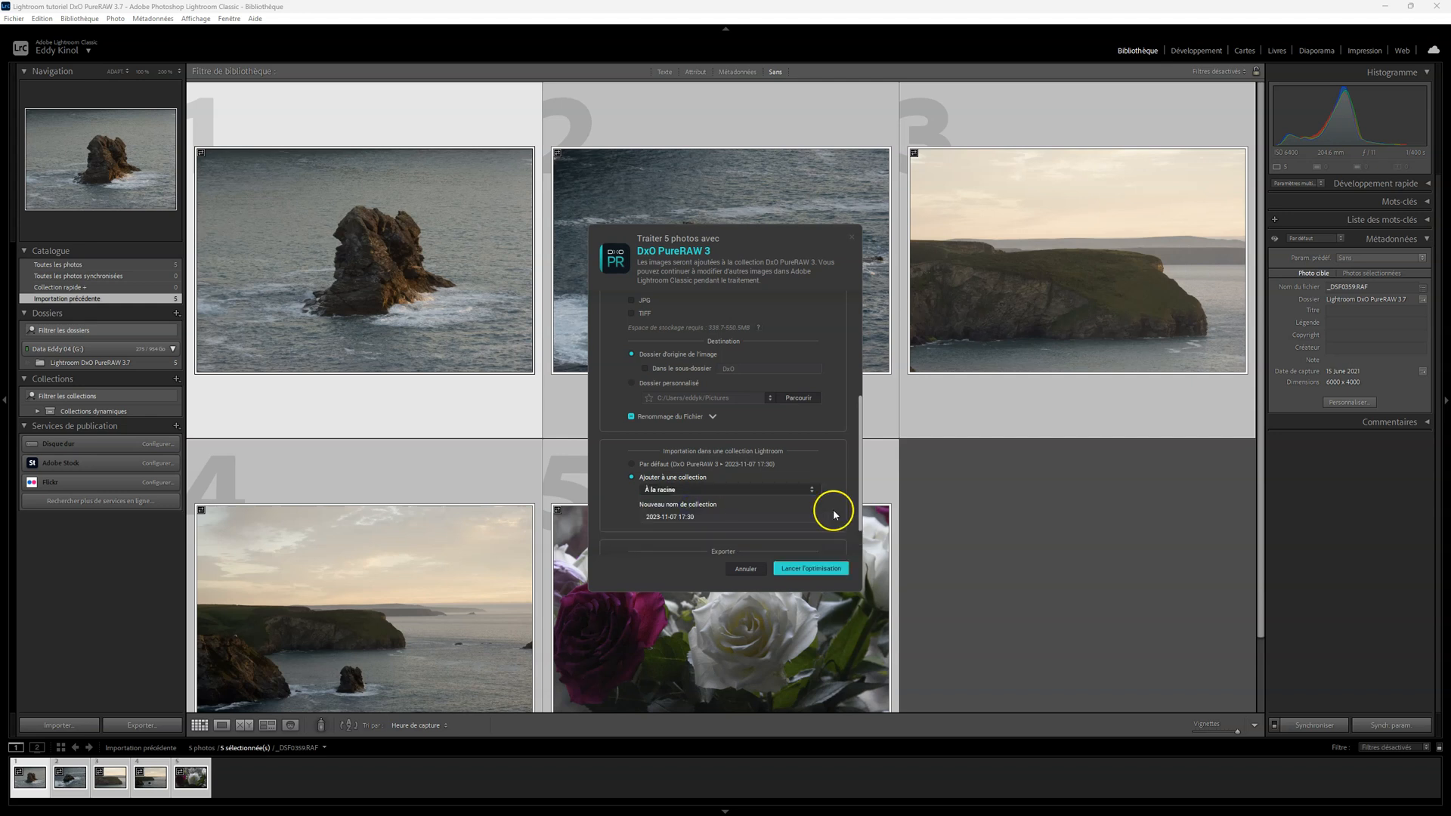
# - Replace the new collection's default name with the photographer's first name followed by 01
pyautogui.click(704, 519)
pyautogui.moveTo(694, 518); pyautogui.dragTo(622, 520)
pyautogui.press('BackSpace')
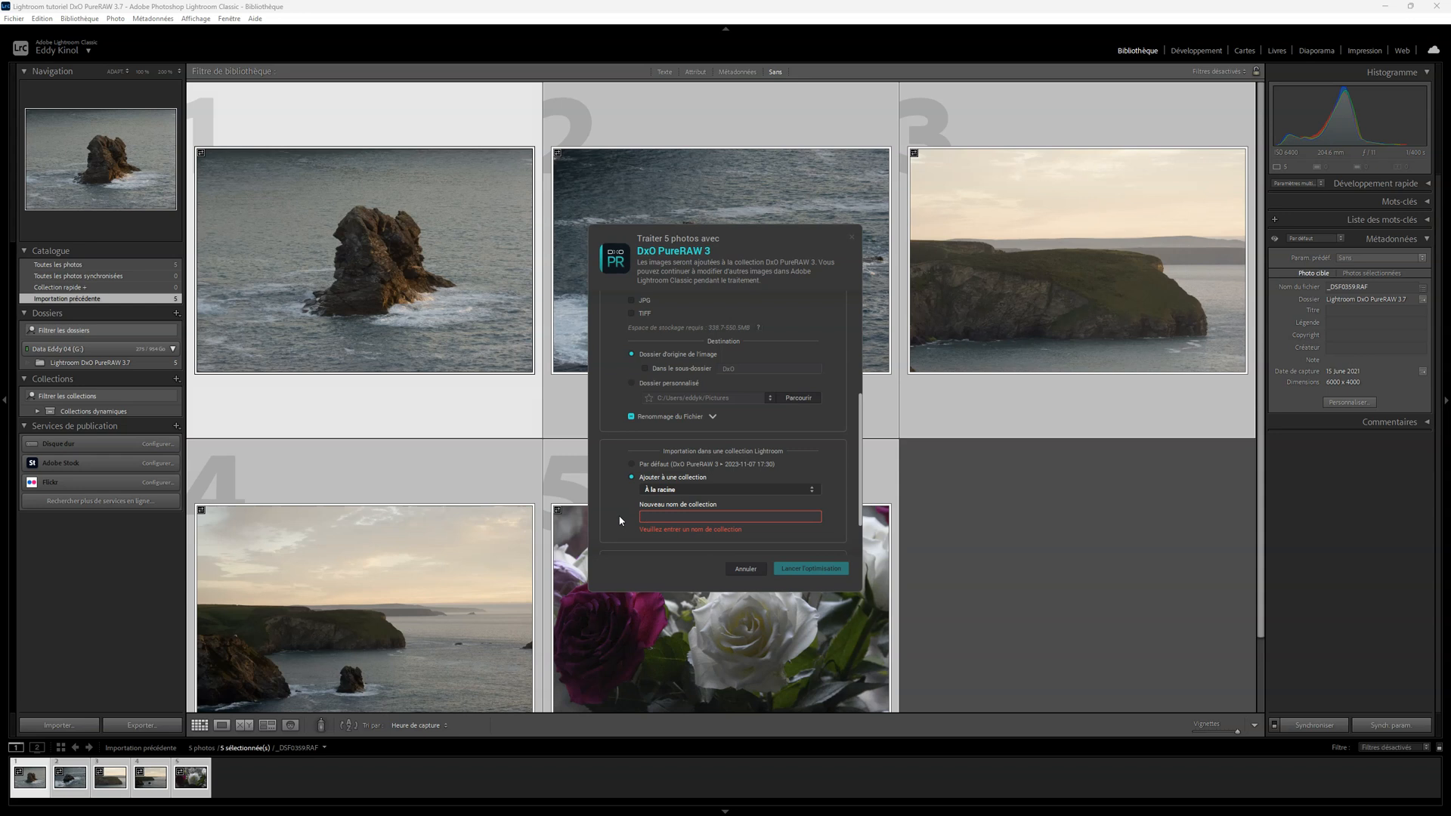
pyautogui.write('Eddy 01')
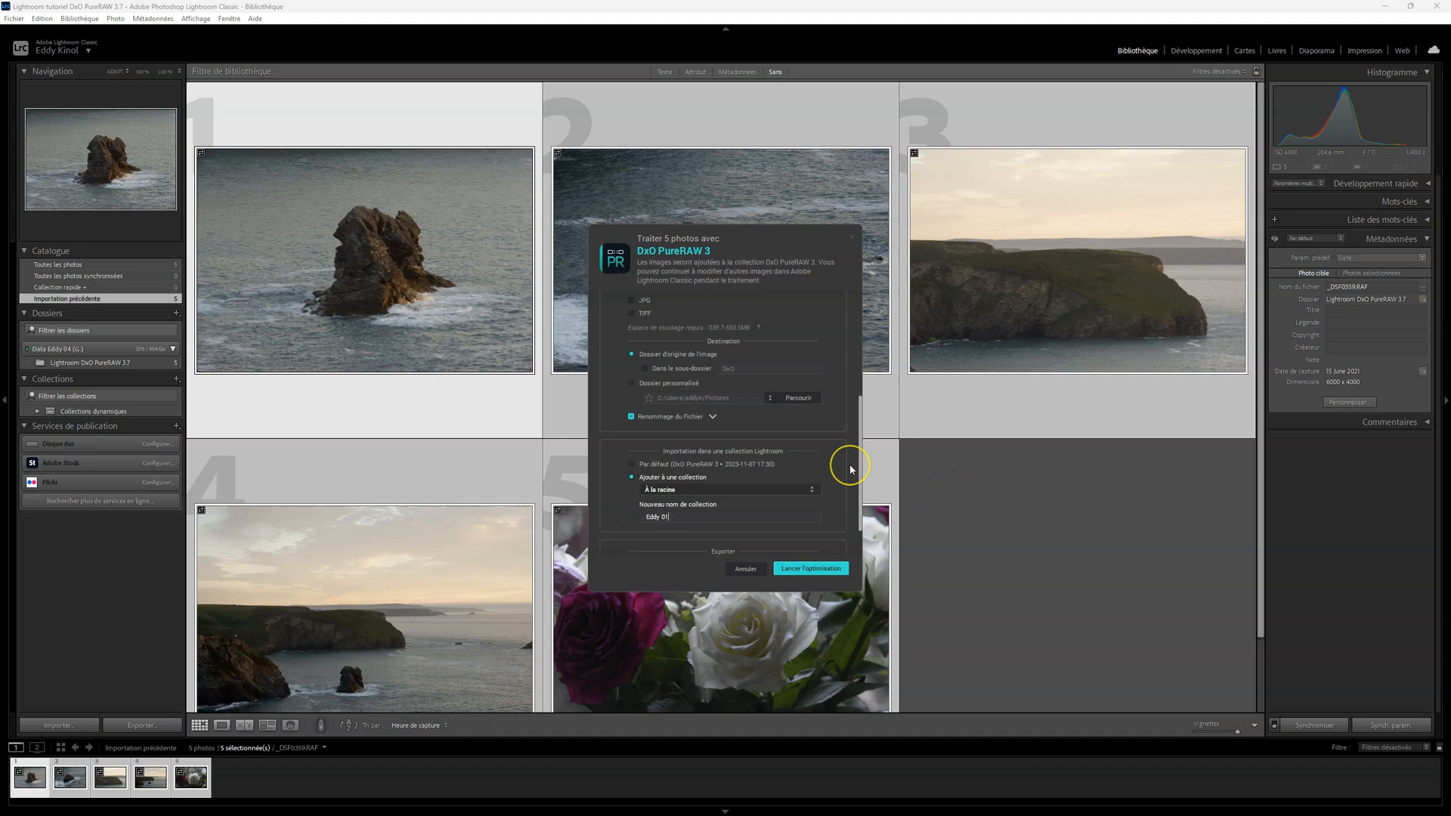
# - Check the export destinations, keep "Ne pas exporter après traitement", and run the optimisation through to closing its completion notice
pyautogui.scroll(-1, 848, 462)
pyautogui.click(775, 474)
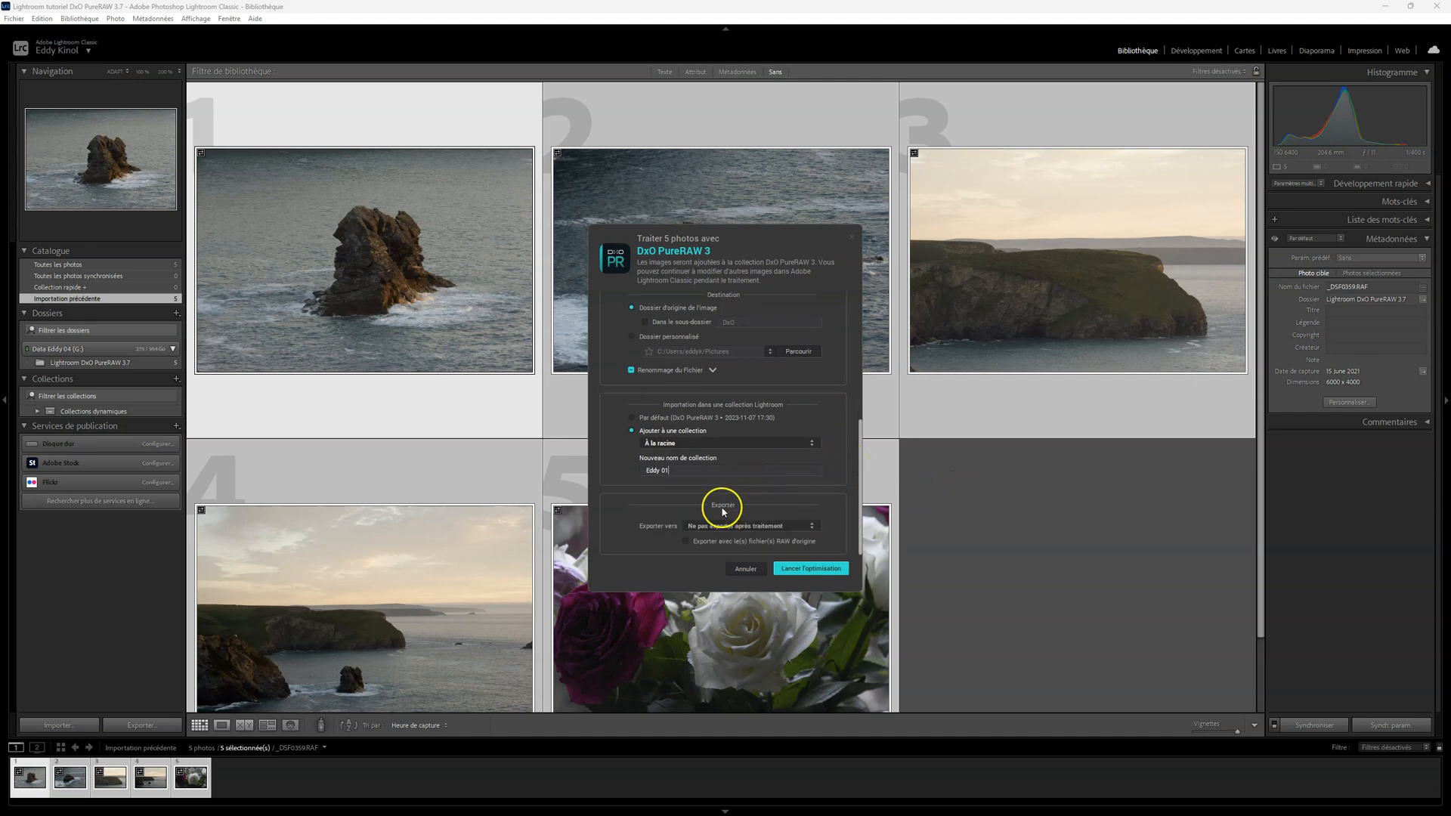
pyautogui.click(769, 525)
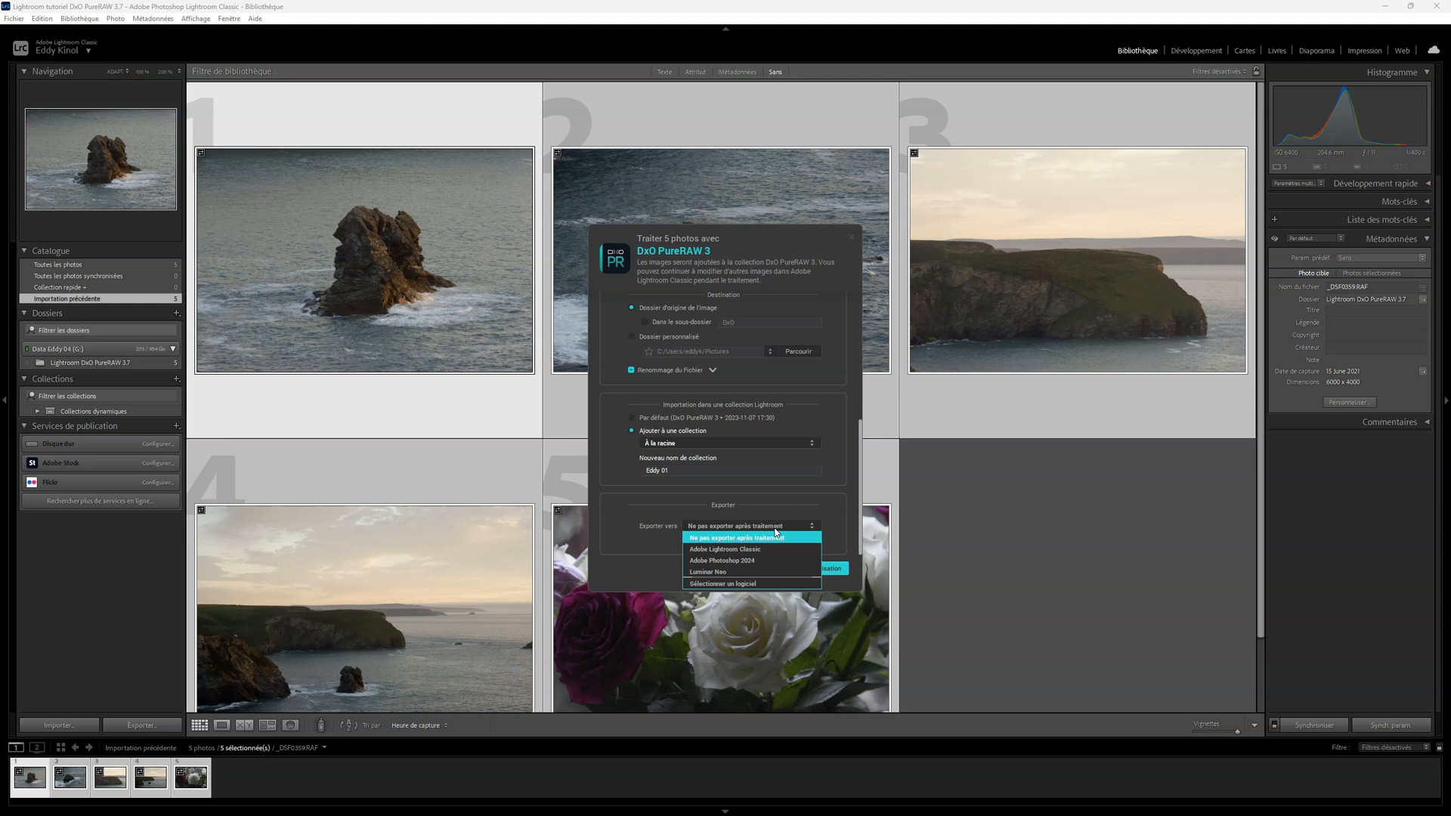
pyautogui.click(799, 526)
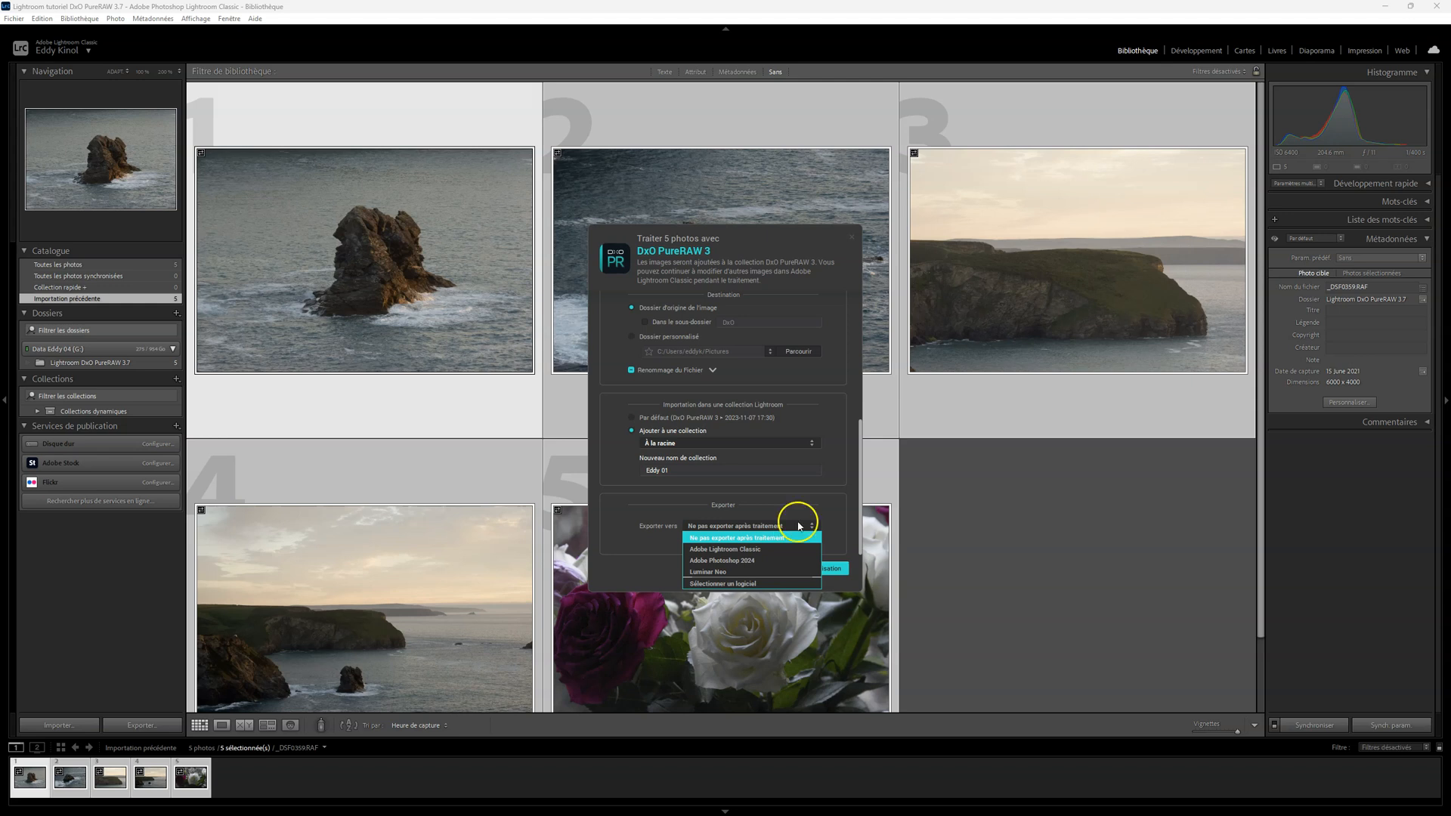
pyautogui.click(841, 501)
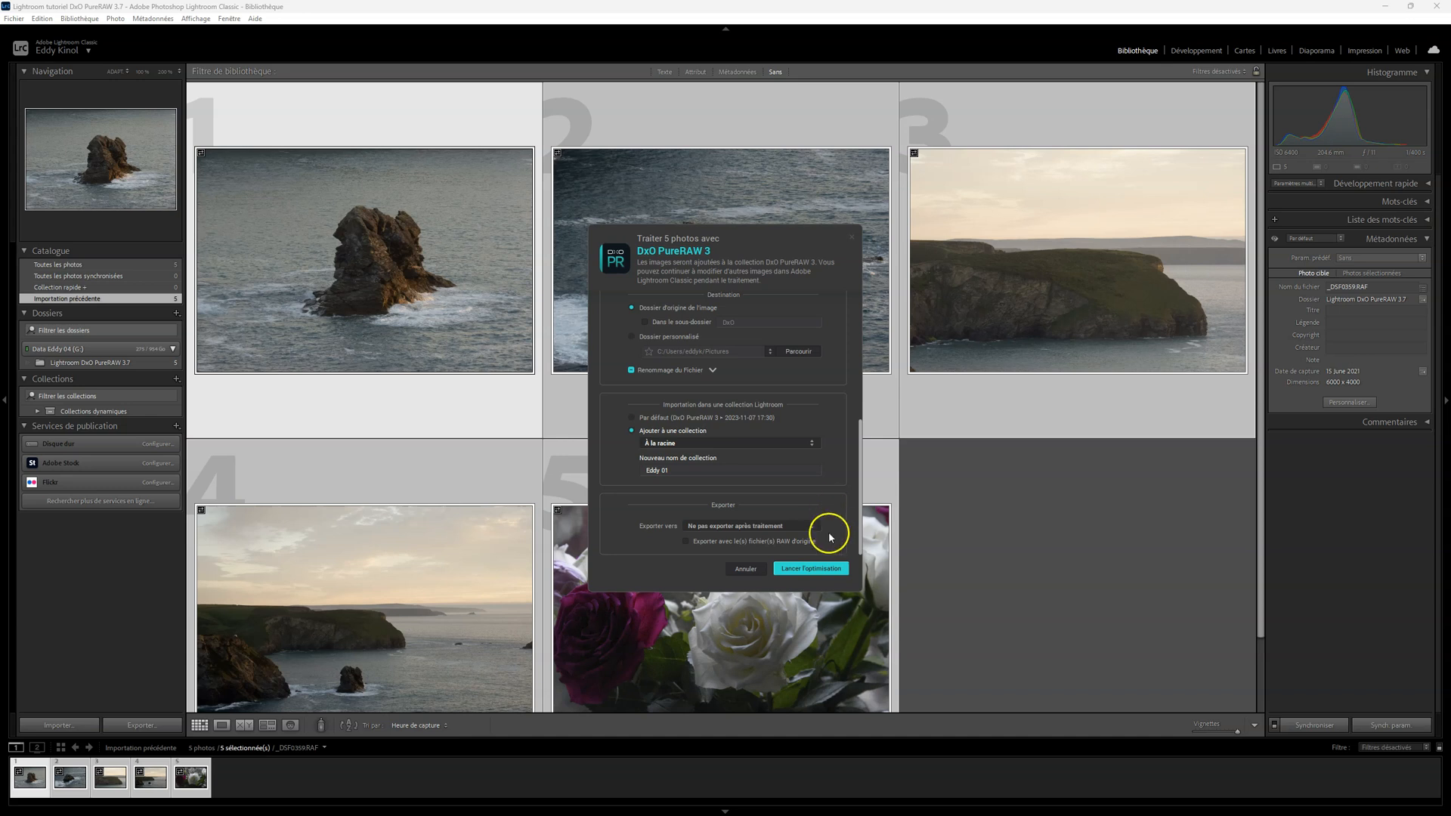
pyautogui.click(819, 571)
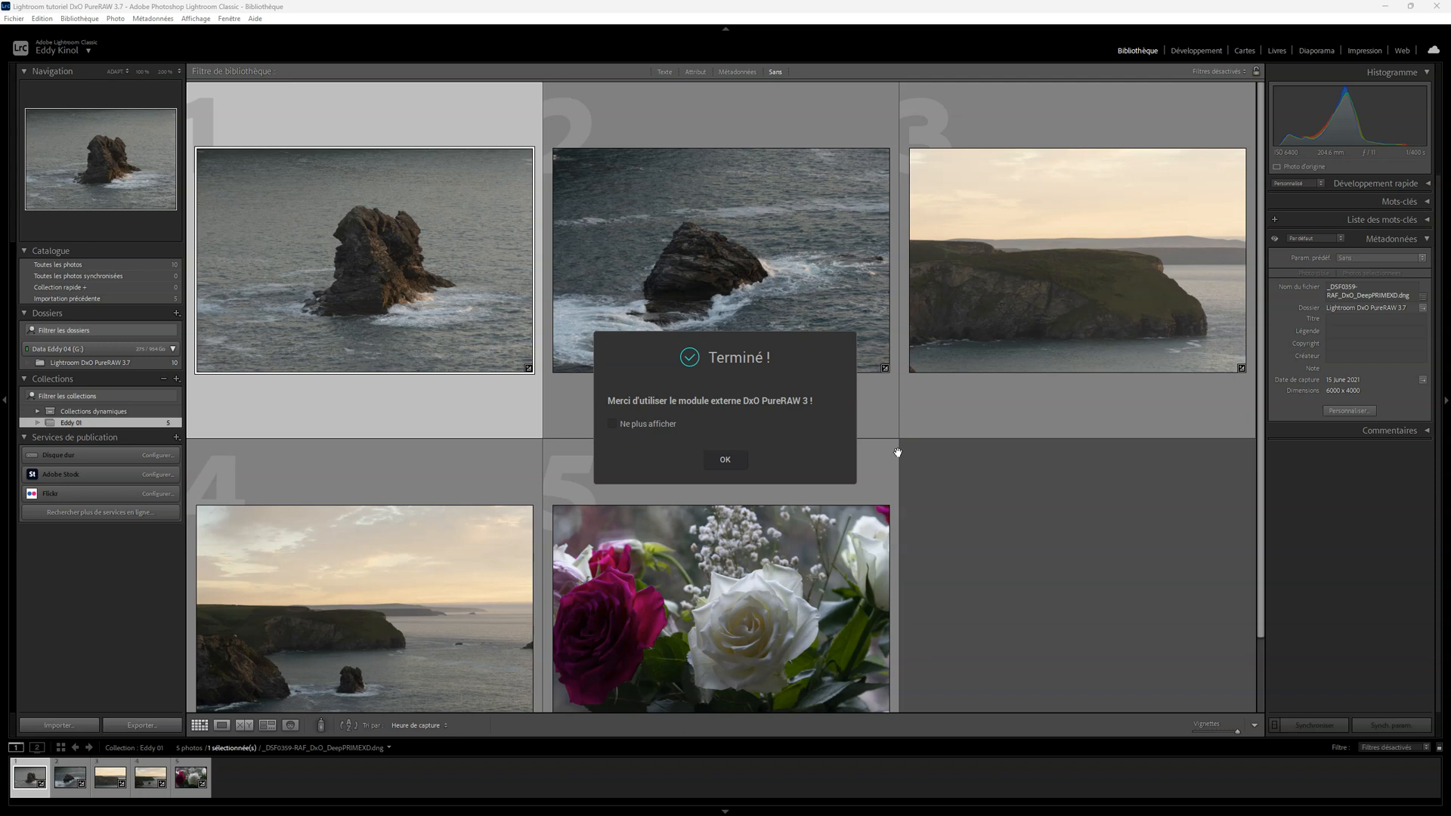
pyautogui.click(725, 461)
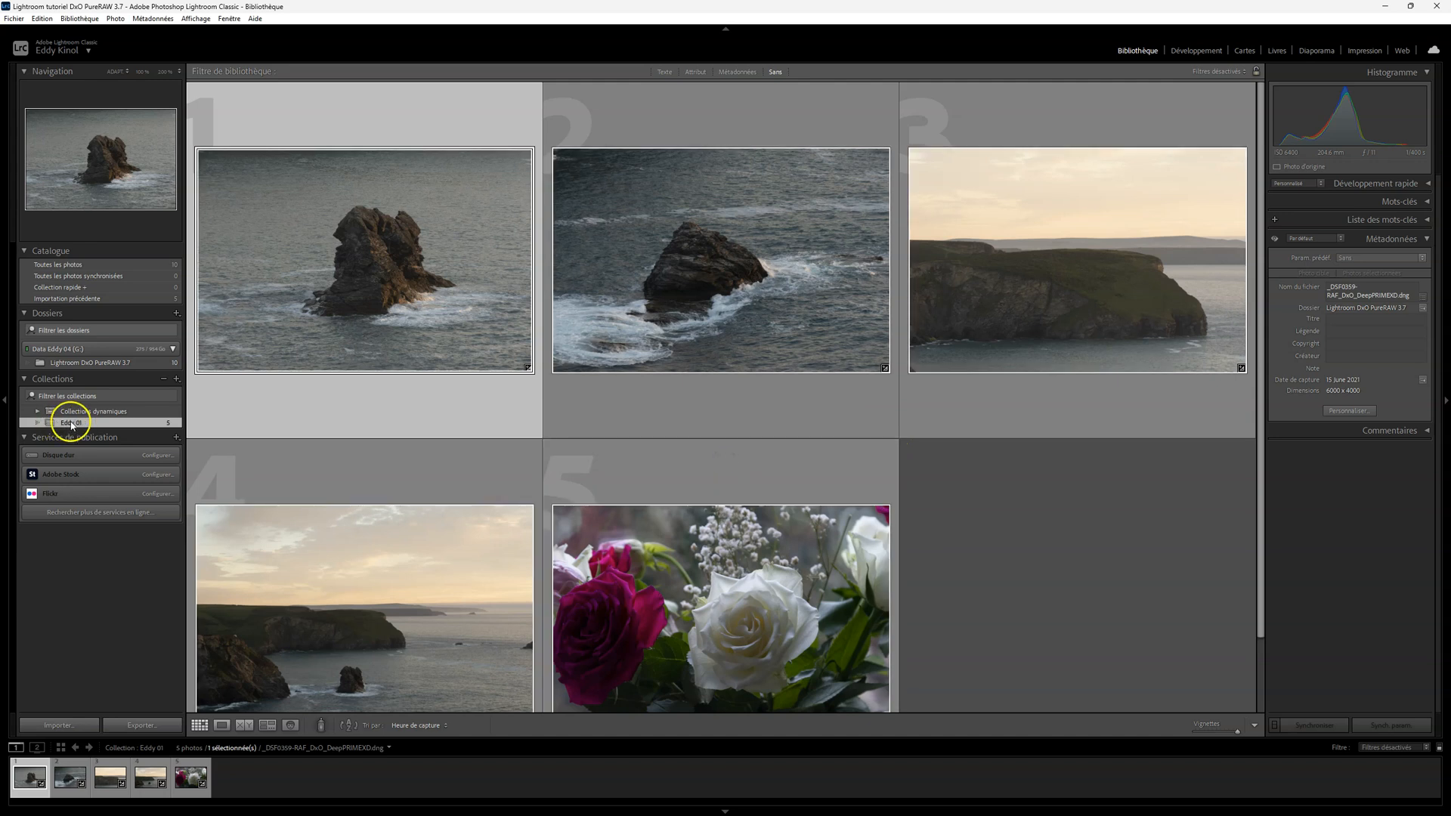
# - Open the processed rose photo from the new collection in loupe view and inspect its detail up close
pyautogui.doubleClick(415, 314)
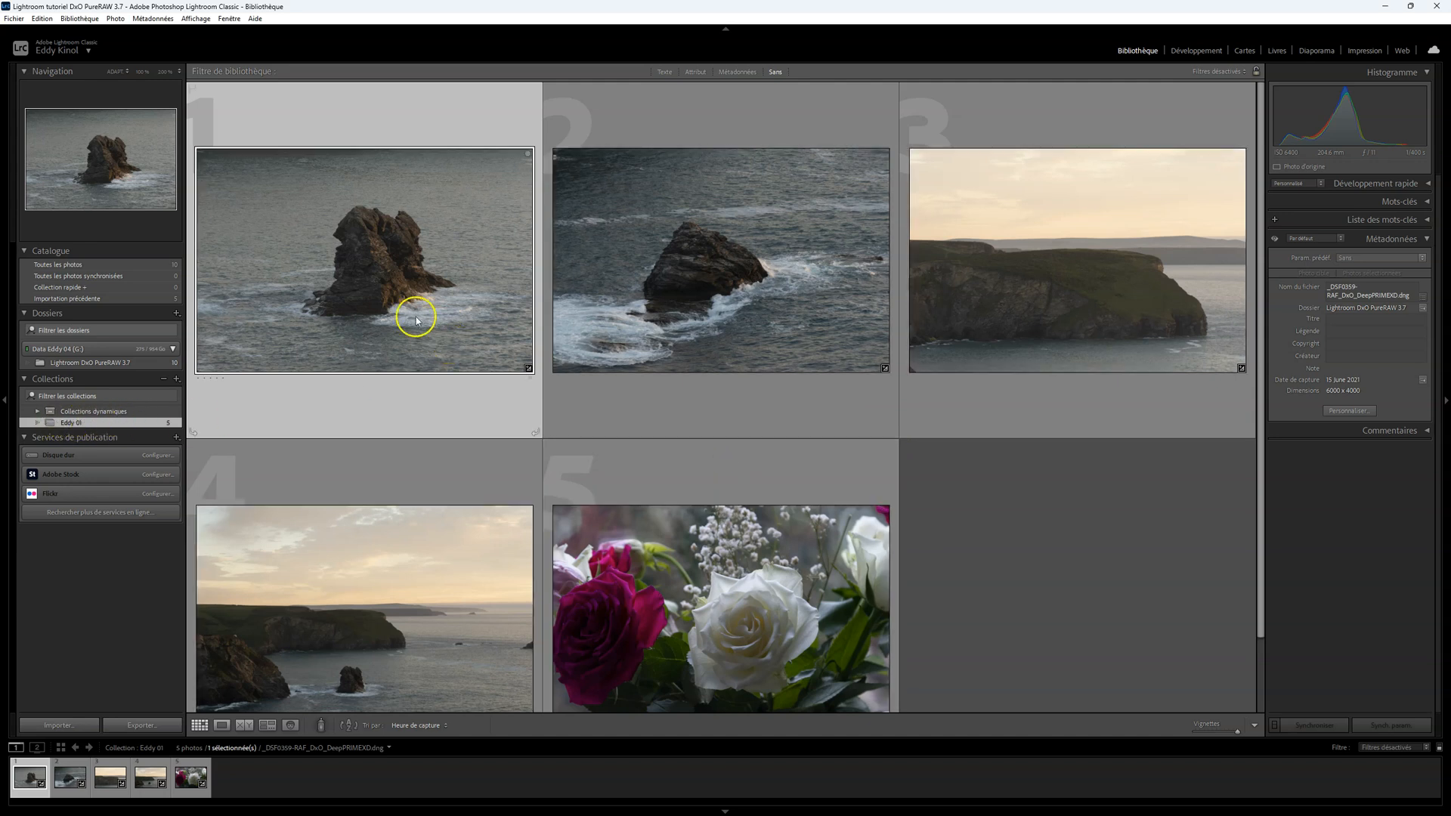
pyautogui.click(190, 777)
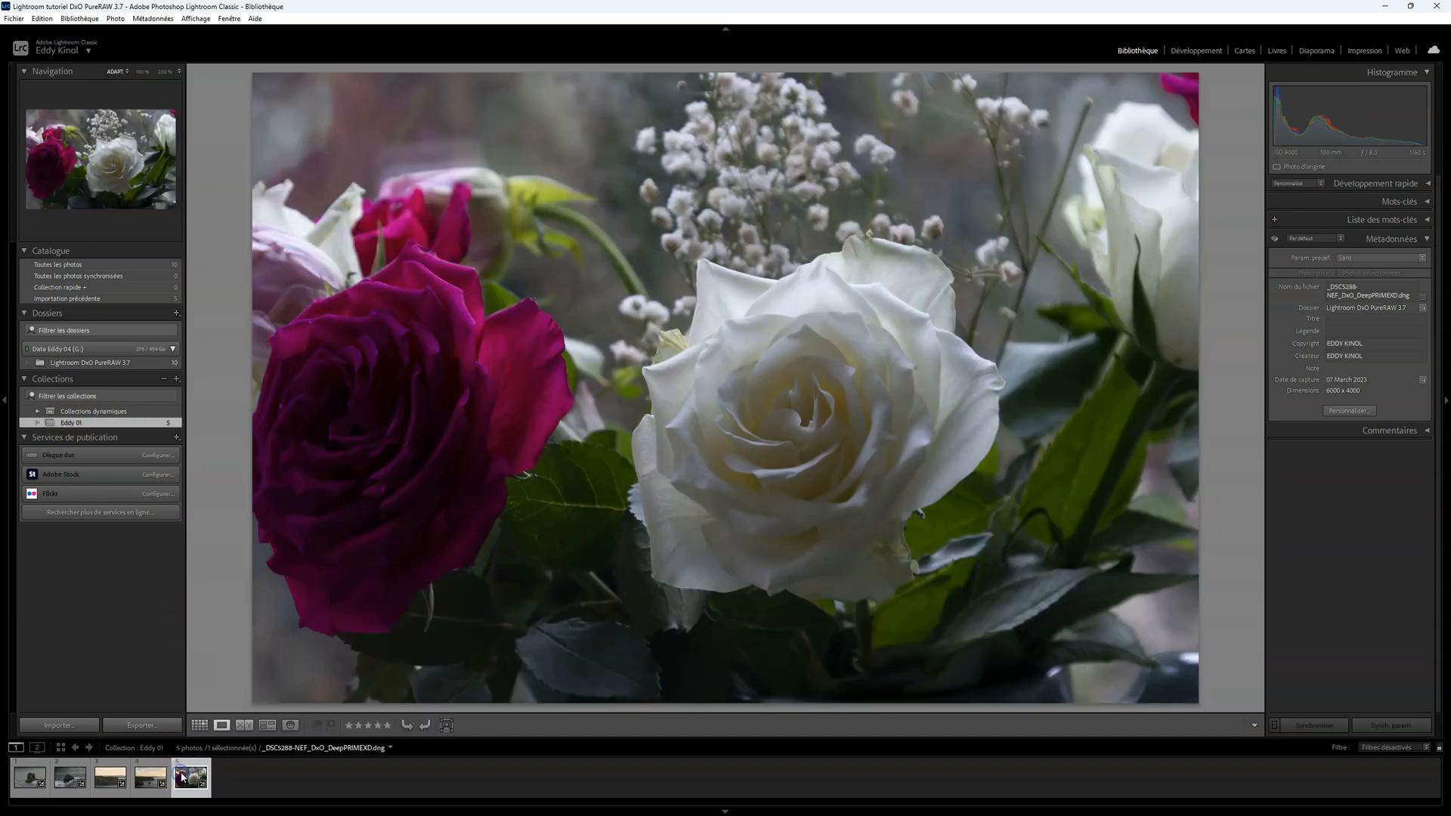
pyautogui.click(796, 447)
pyautogui.click(666, 442)
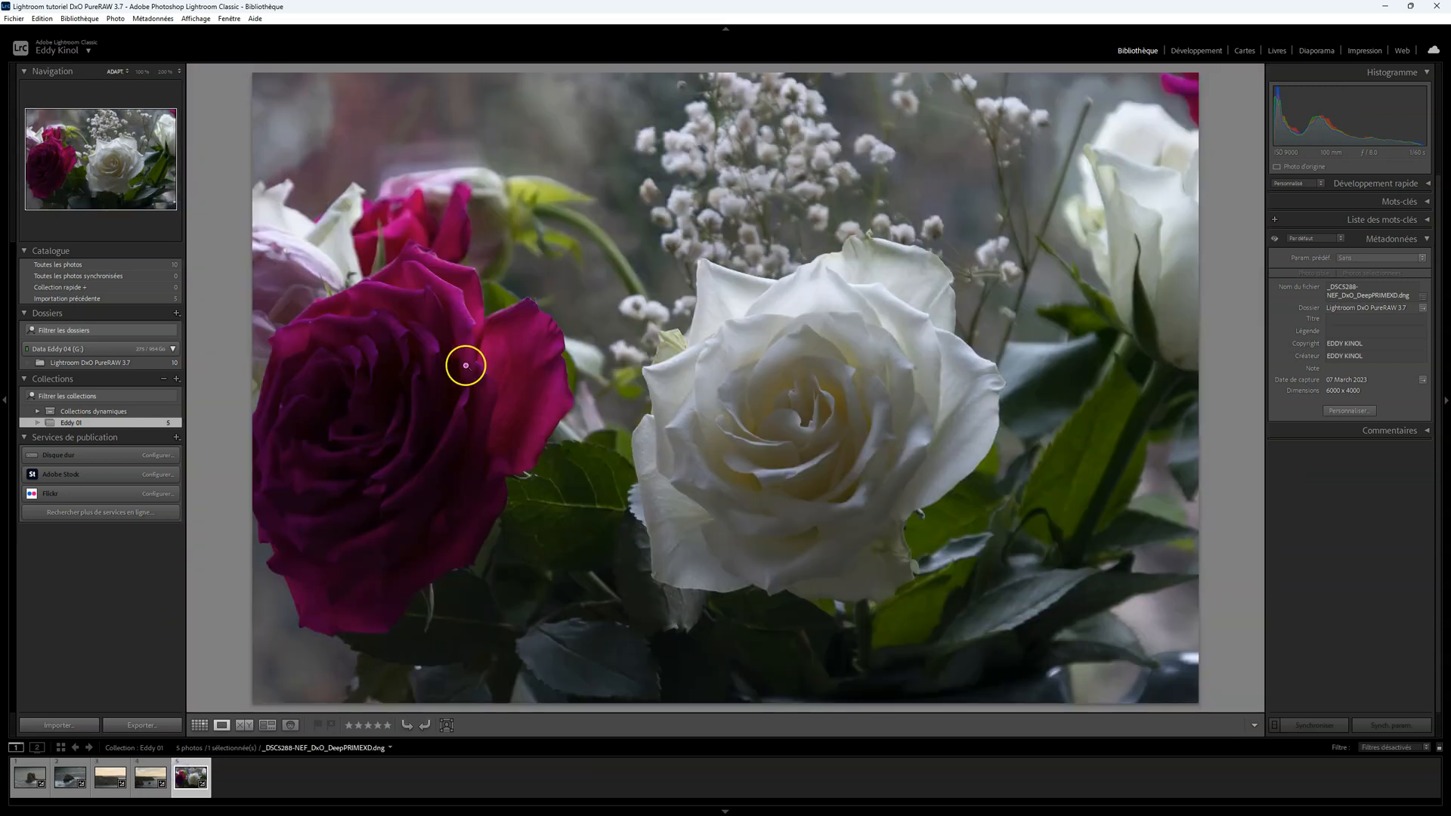
# - Show all catalogue photos, open the original NEF rose photo in loupe view and inspect its noise at 100%
pyautogui.click(154, 265)
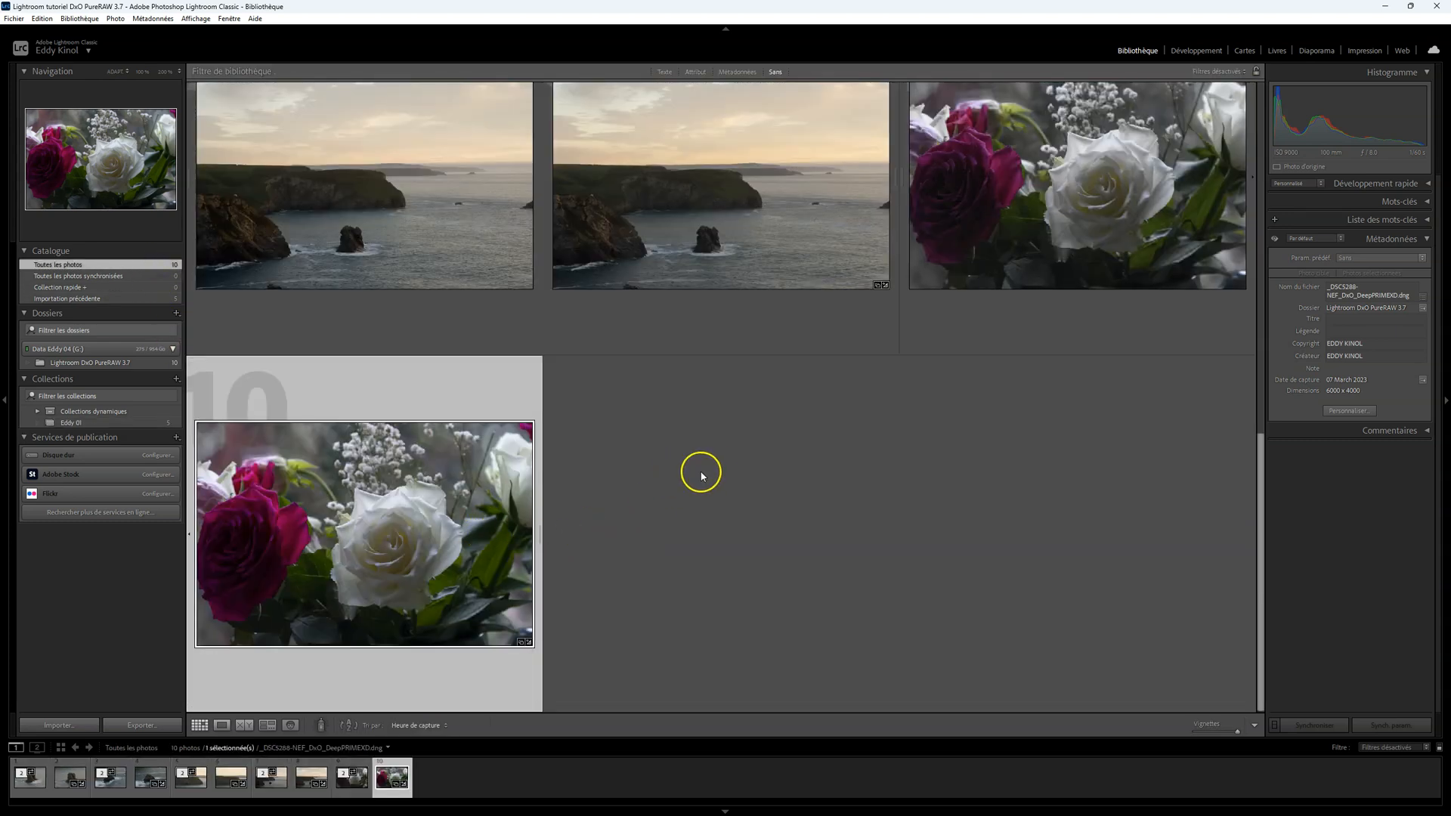
pyautogui.click(1107, 231)
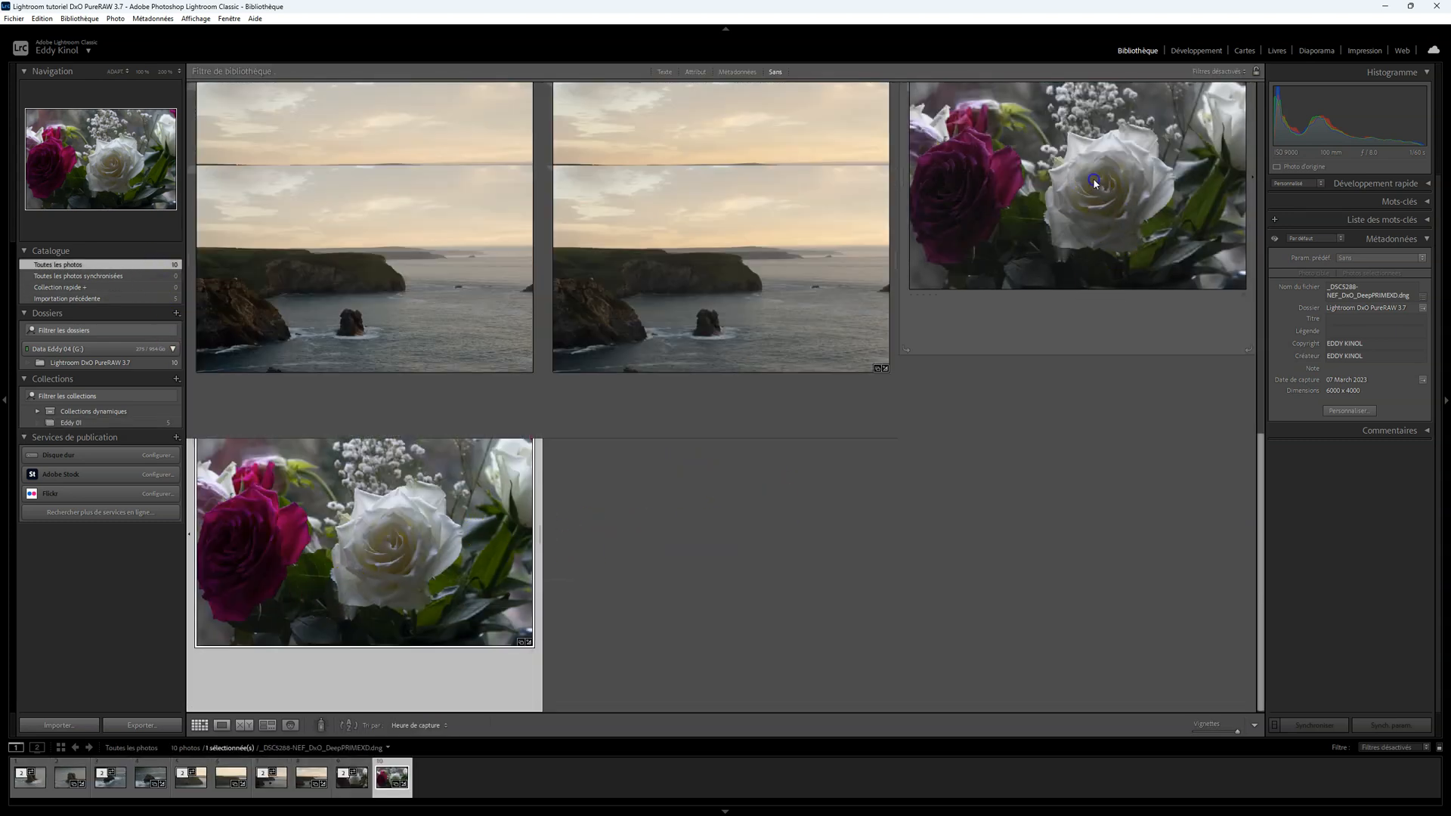
pyautogui.doubleClick(1058, 258)
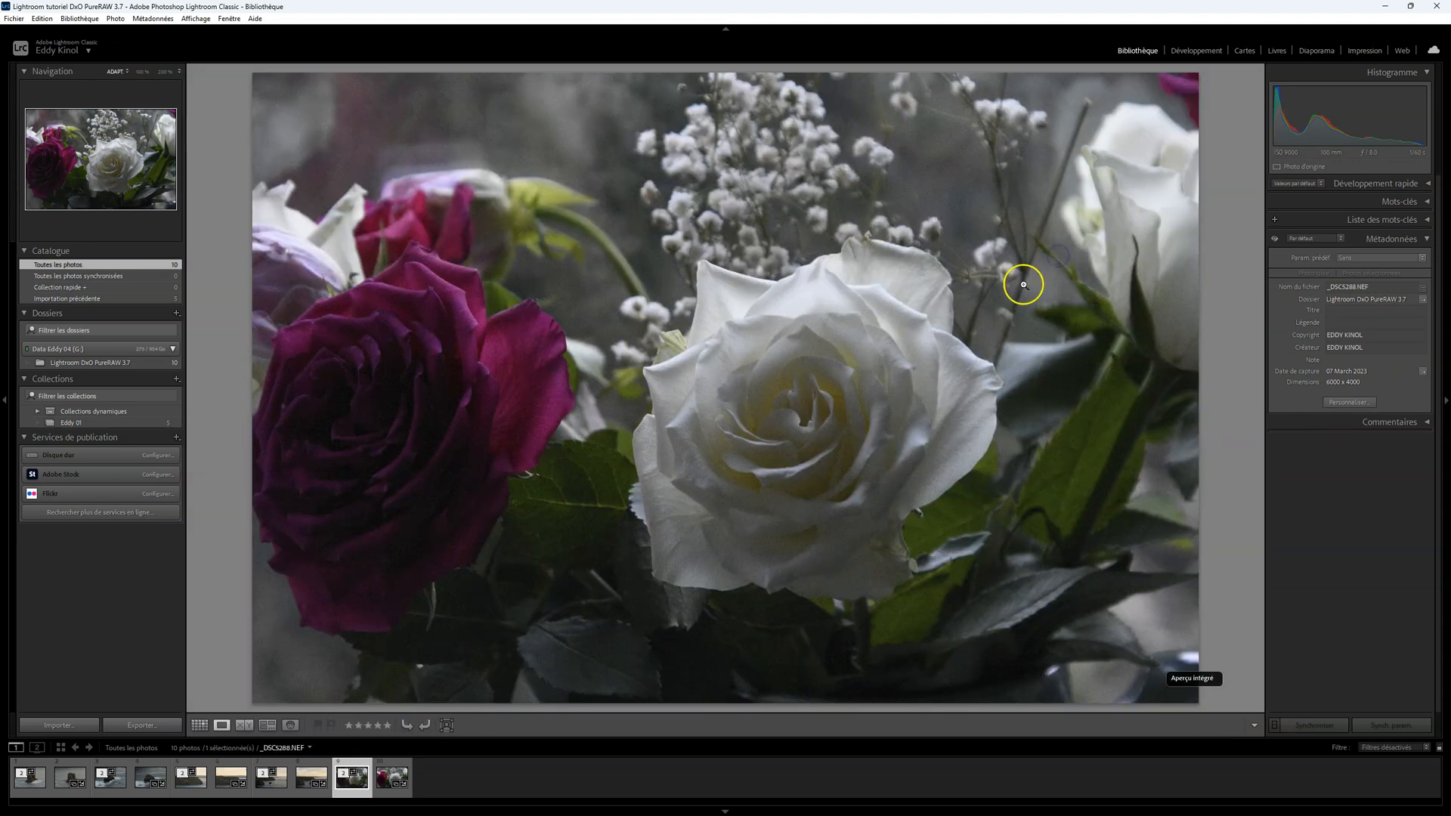
pyautogui.click(673, 220)
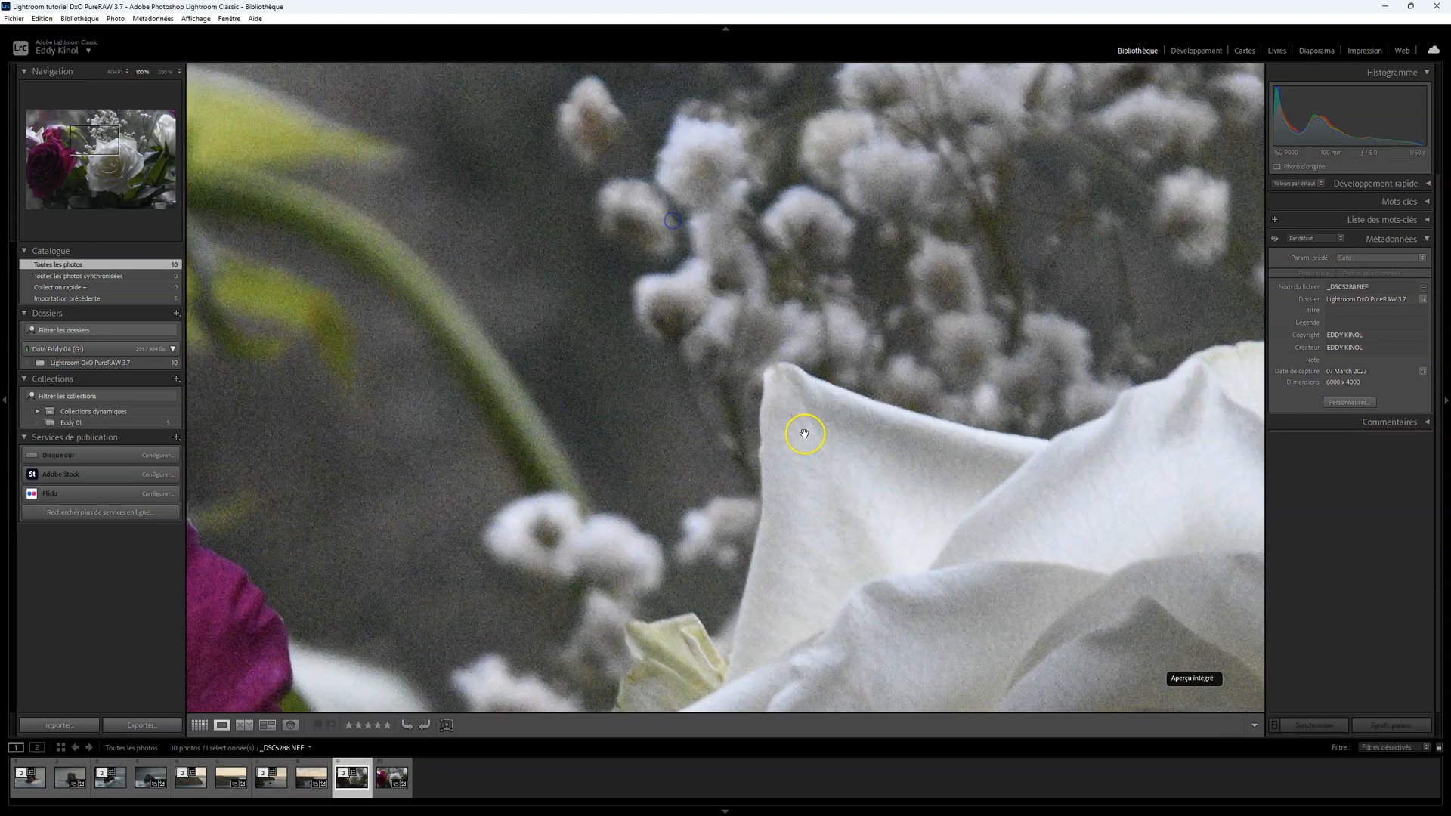
pyautogui.click(849, 411)
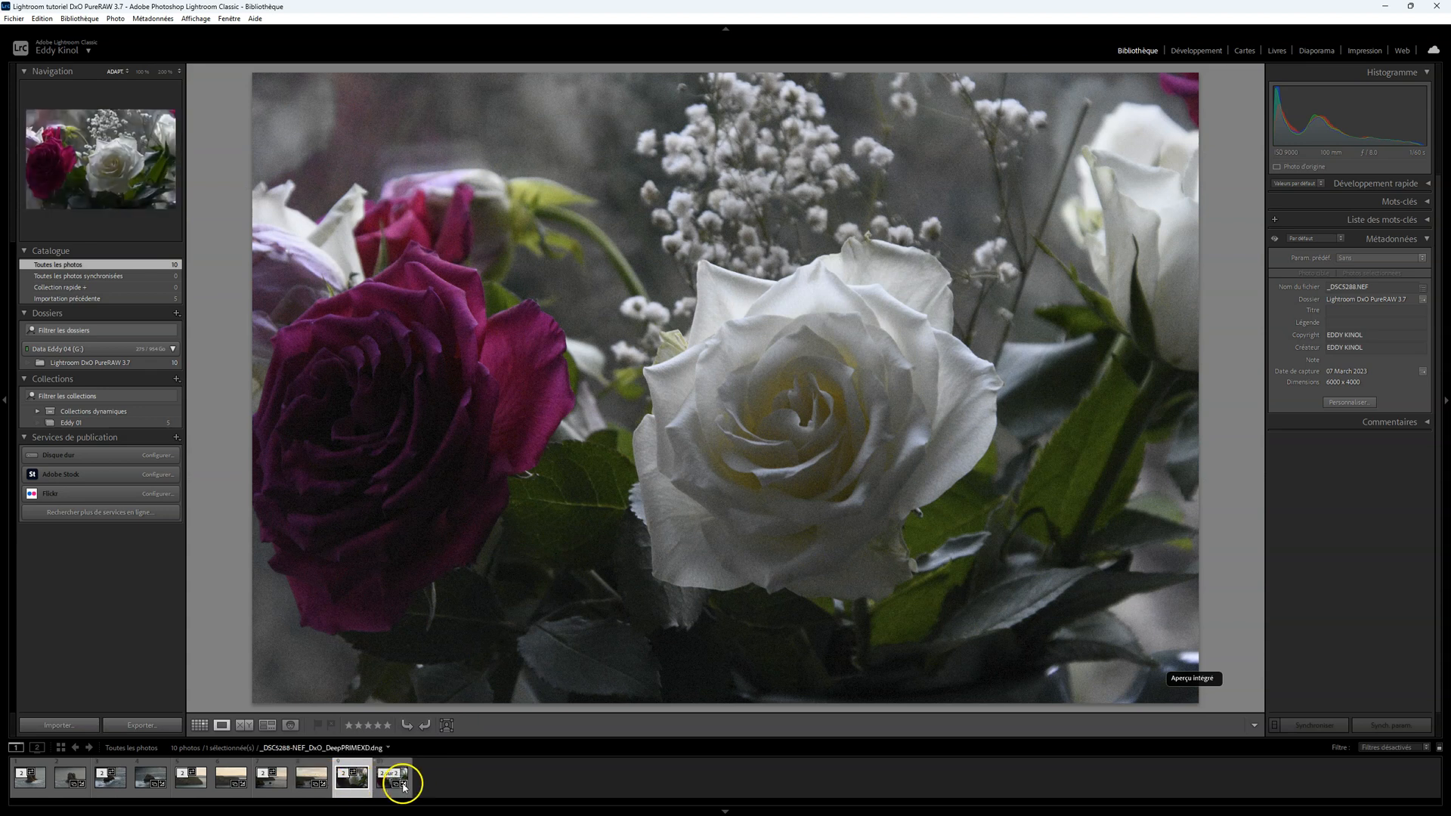
# - Display the original rose photo and its DeepPRIME XD DNG version side by side in comparison view
pyautogui.click(244, 725)
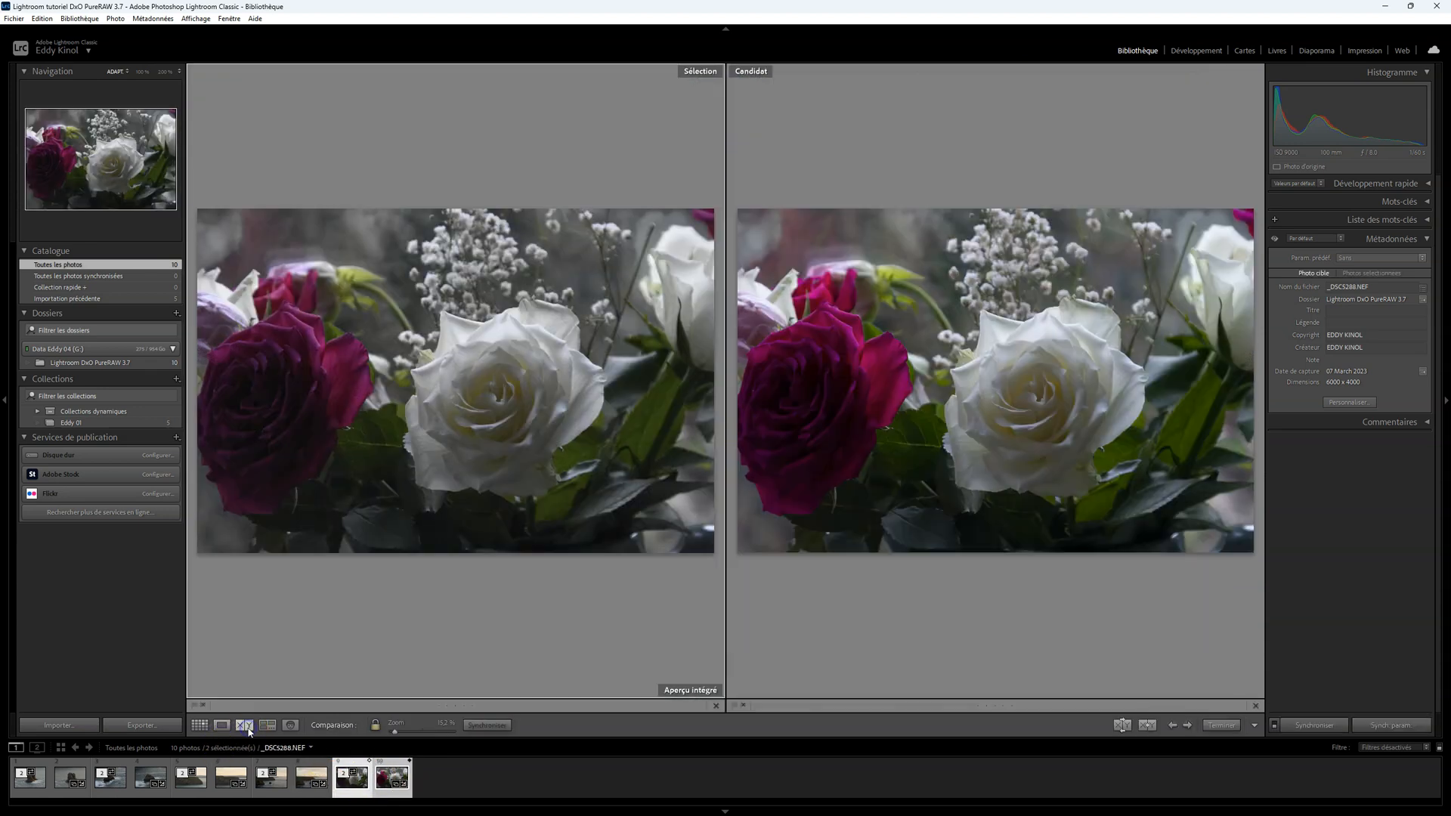
# - Compare noise and detail on the white rose petals and small white flowers in both versions at 100%
pyautogui.click(489, 350)
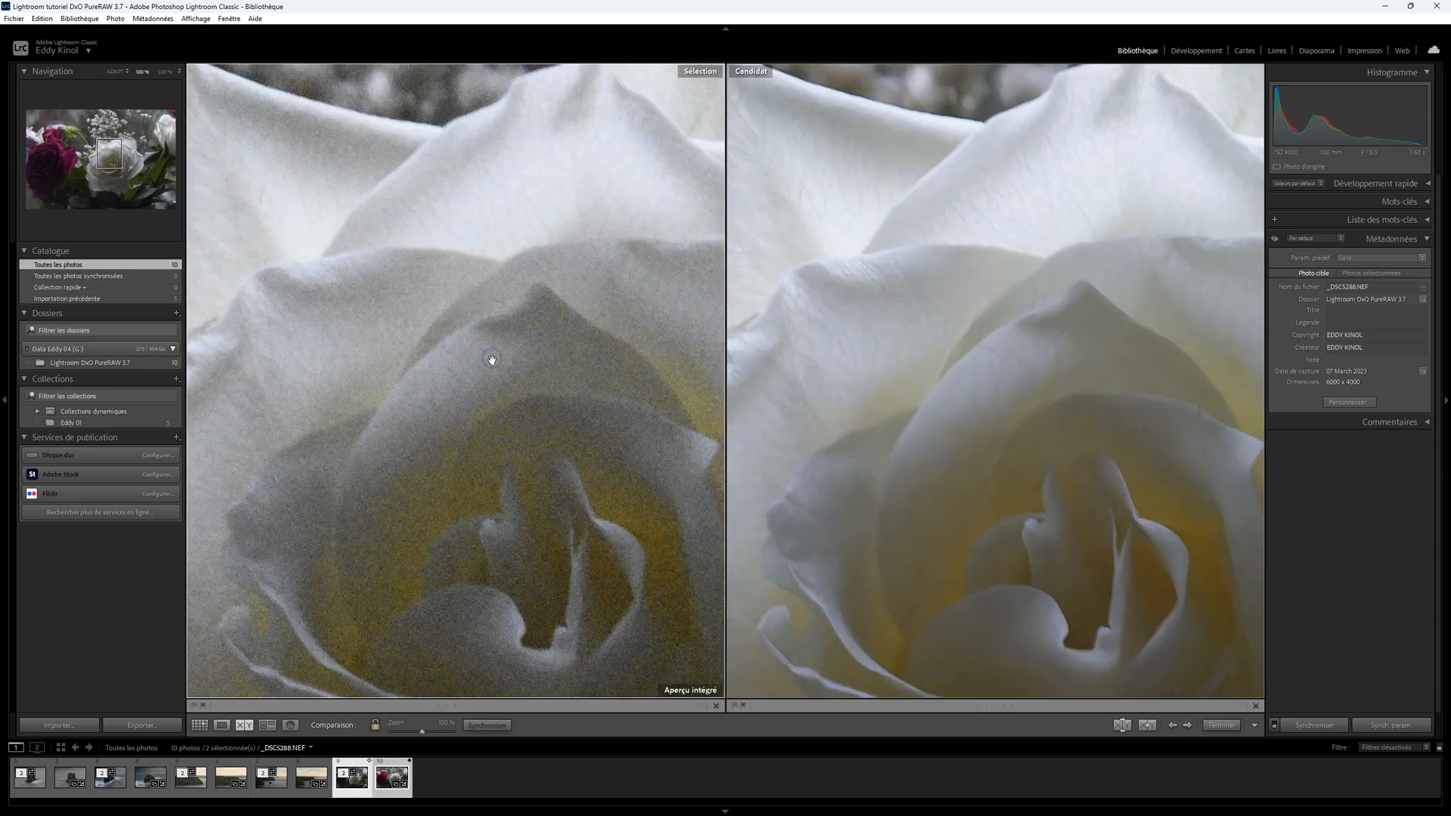
pyautogui.moveTo(511, 451); pyautogui.dragTo(560, 554)
pyautogui.moveTo(456, 365); pyautogui.dragTo(593, 509)
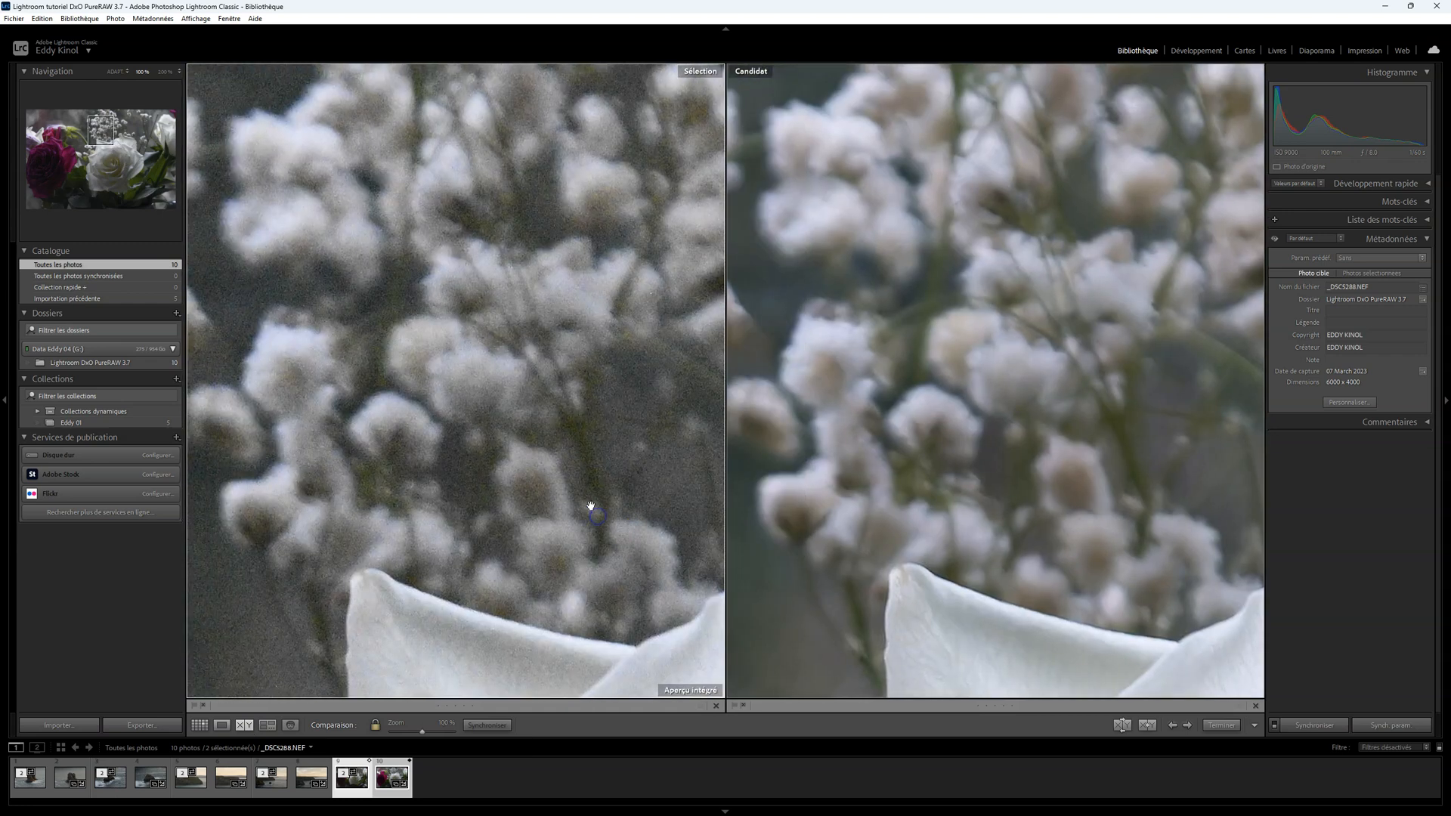
pyautogui.moveTo(395, 487); pyautogui.dragTo(291, 525)
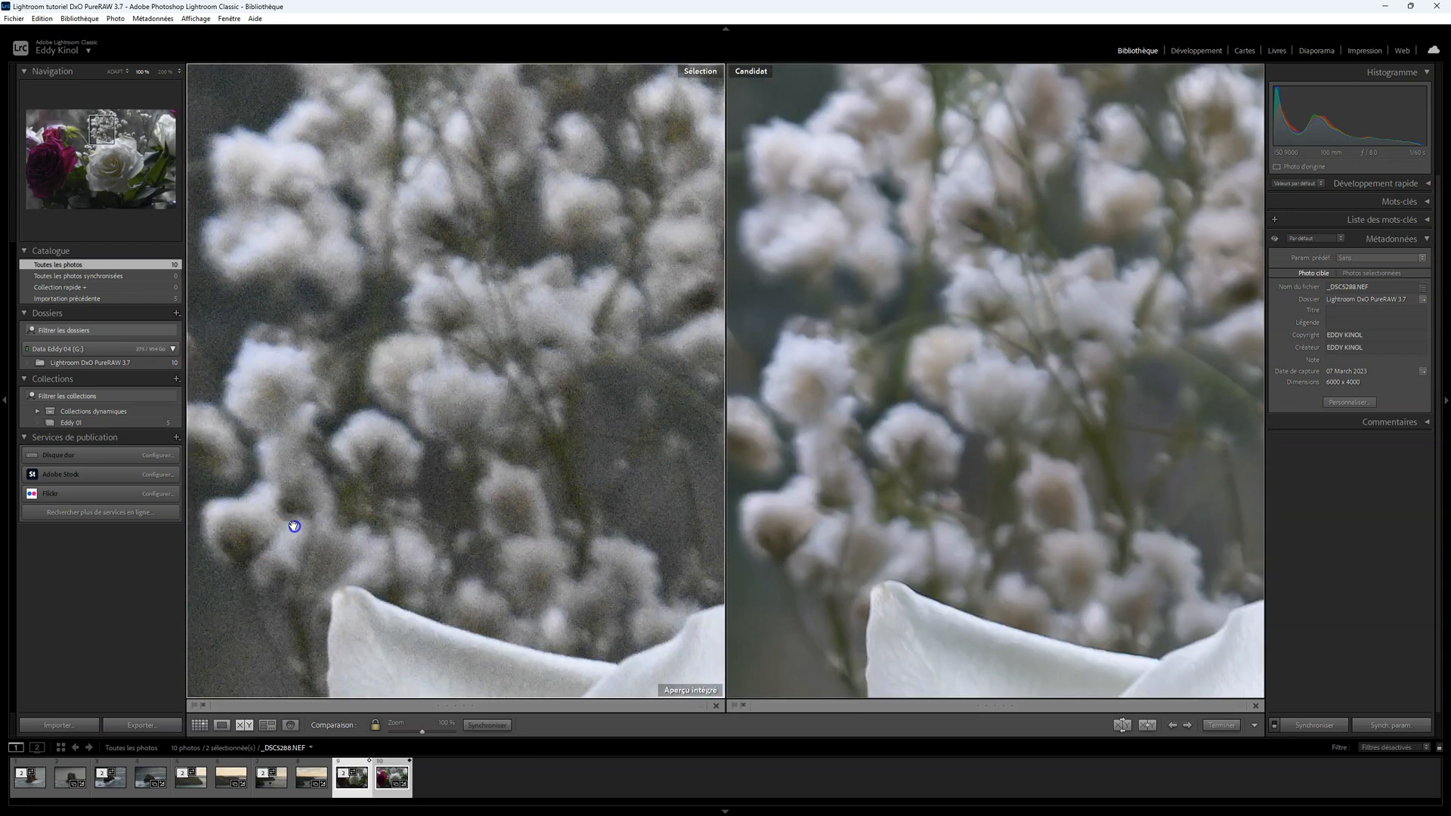
pyautogui.moveTo(402, 470); pyautogui.dragTo(476, 320)
pyautogui.moveTo(587, 352); pyautogui.dragTo(506, 462)
pyautogui.moveTo(1058, 385); pyautogui.dragTo(749, 371)
pyautogui.moveTo(1095, 432); pyautogui.dragTo(923, 479)
pyautogui.moveTo(972, 545); pyautogui.dragTo(1038, 201)
pyautogui.moveTo(1009, 458); pyautogui.dragTo(1030, 583)
pyautogui.moveTo(975, 310); pyautogui.dragTo(968, 423)
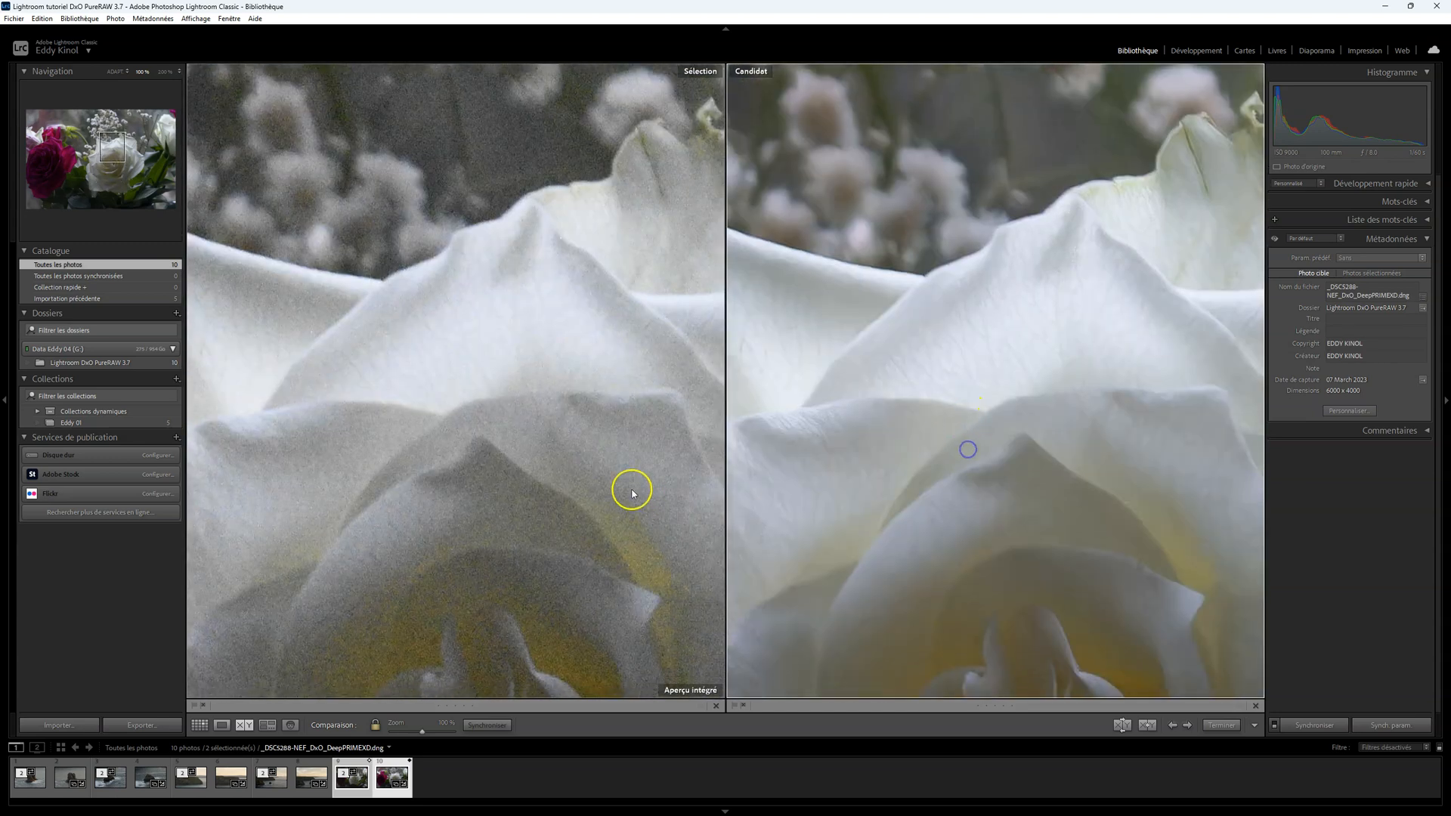
pyautogui.click(632, 491)
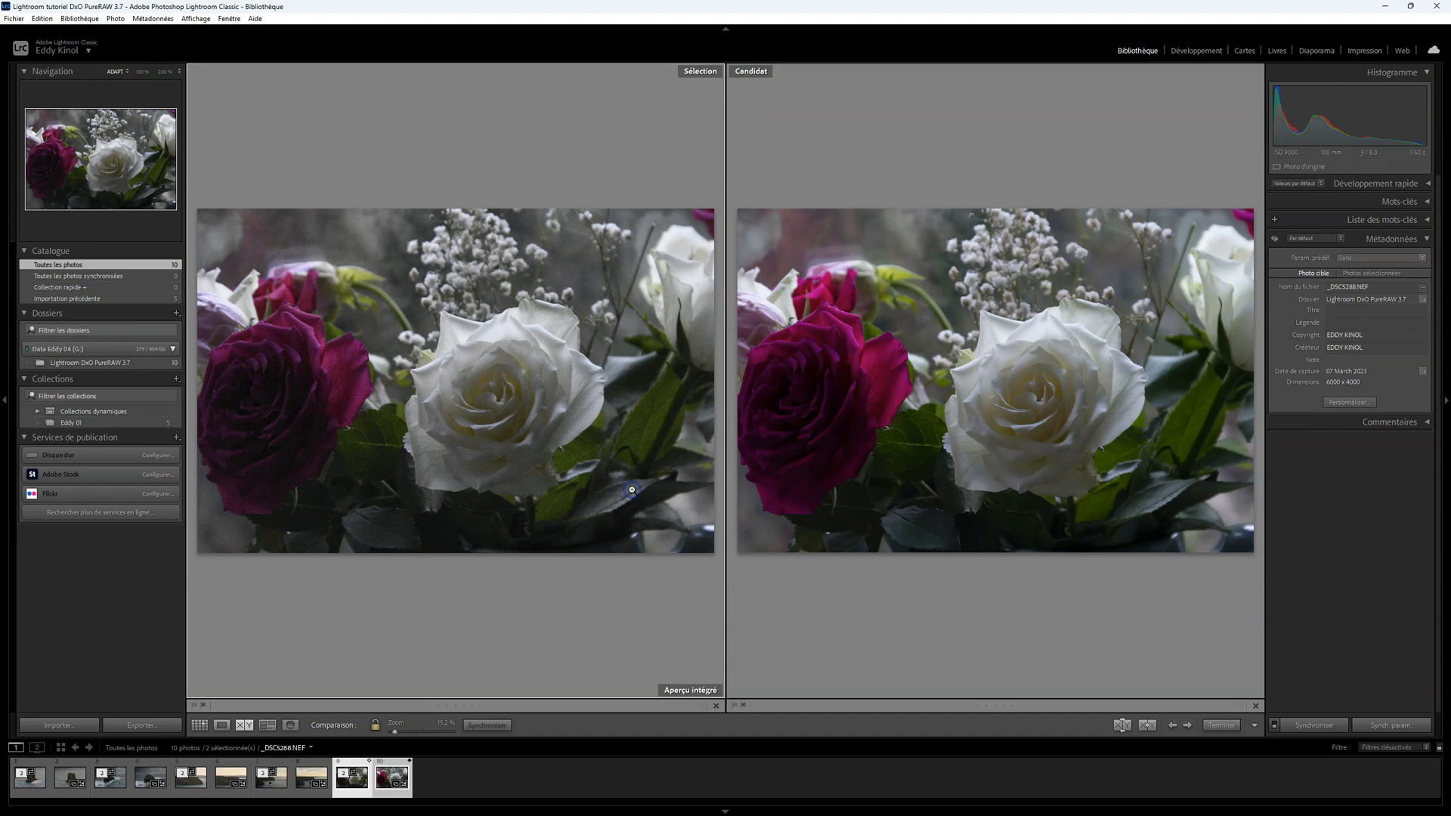
# - Open only the processed rose DNG from the new collection in loupe view and switch to the Develop module
pyautogui.click(140, 423)
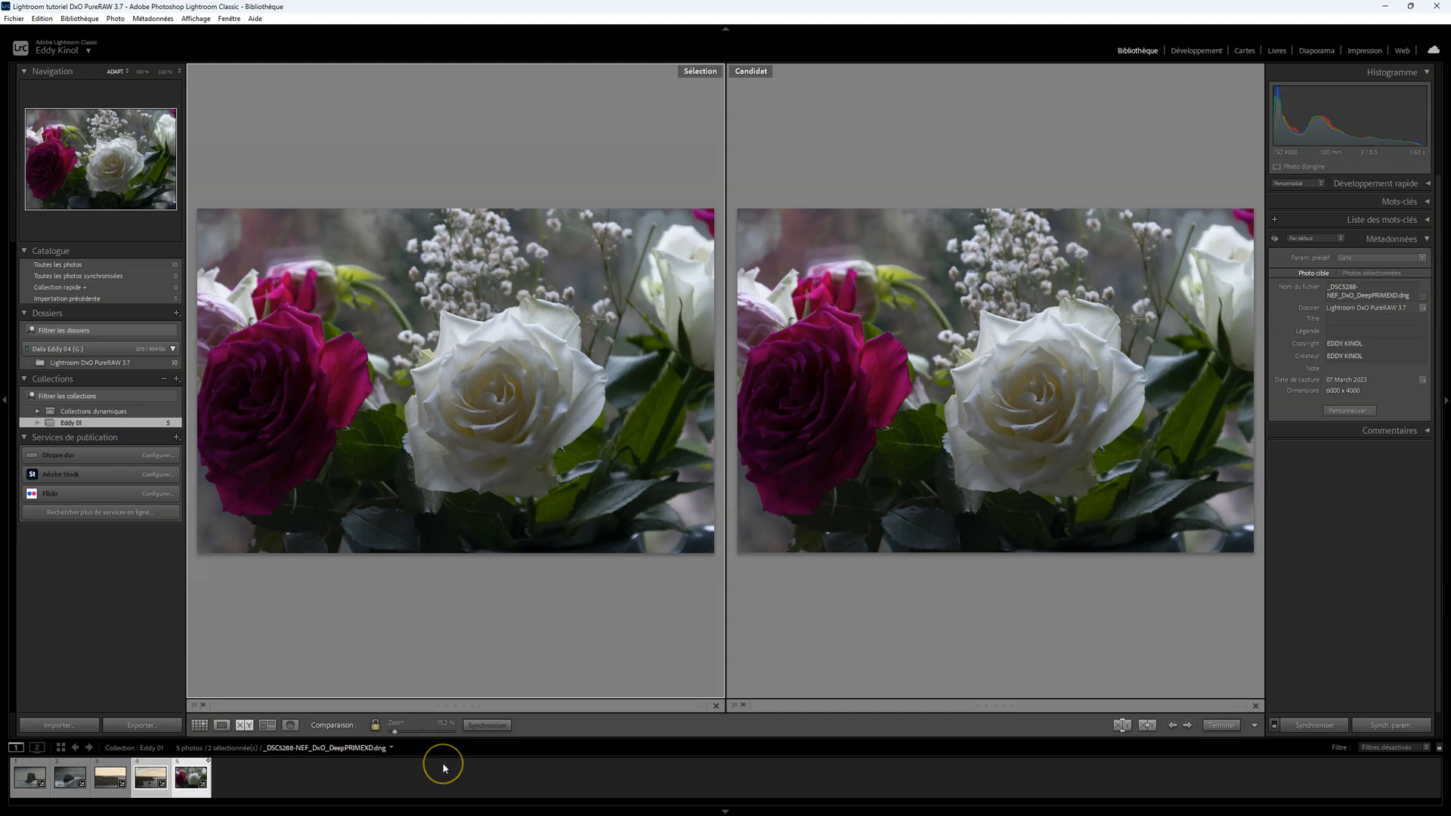
pyautogui.click(200, 725)
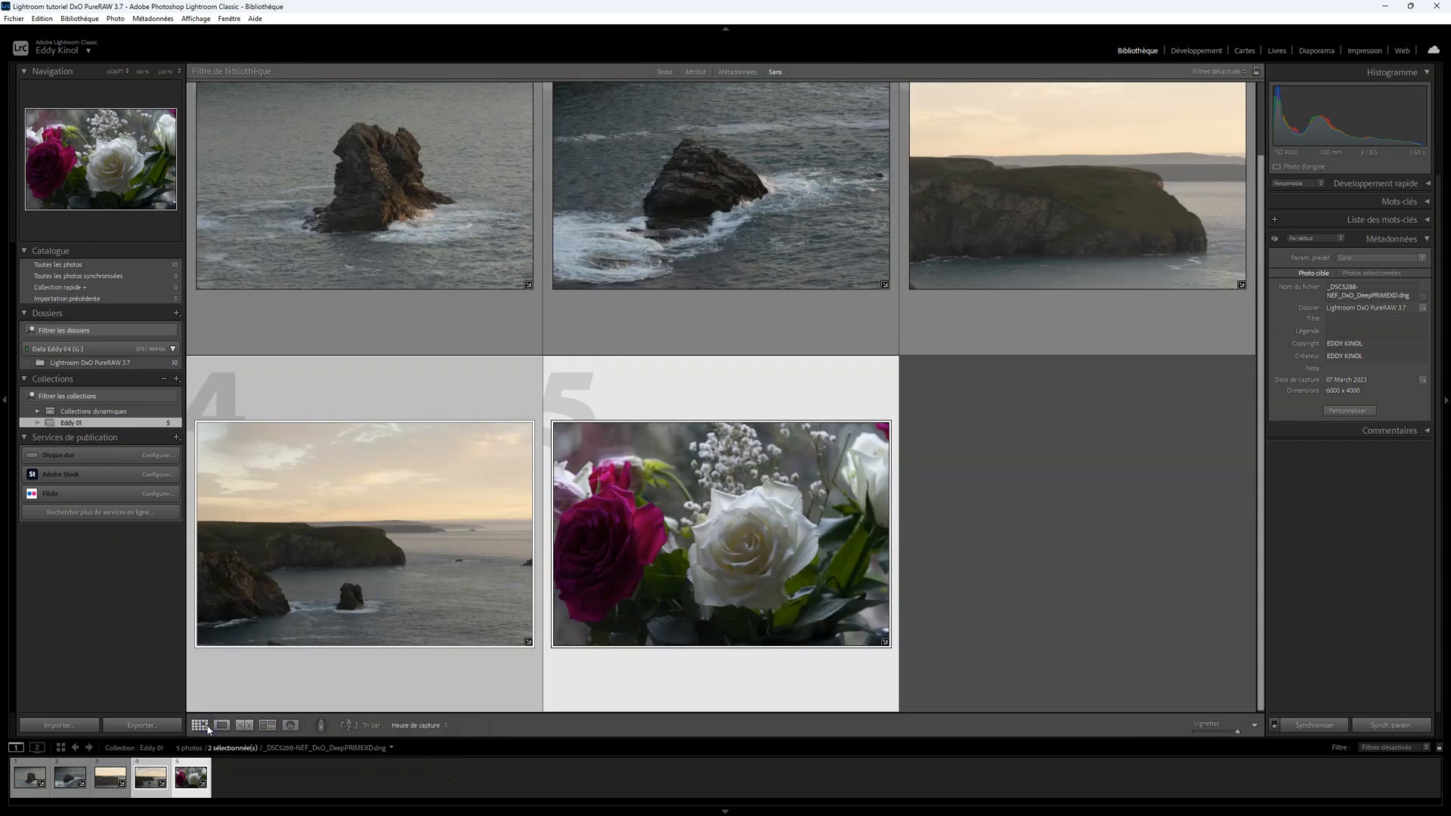
pyautogui.click(223, 726)
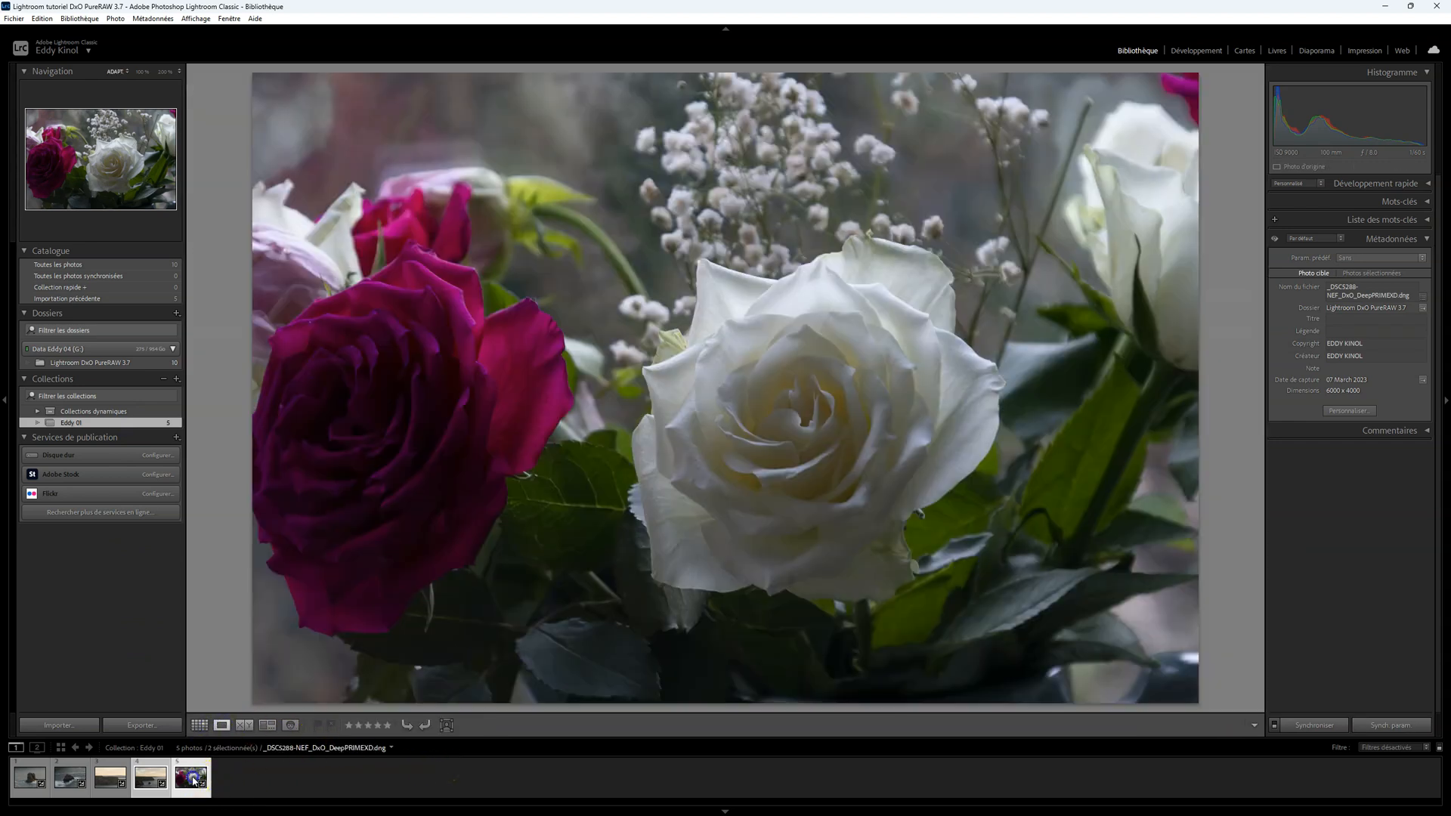
pyautogui.click(261, 783)
pyautogui.click(201, 780)
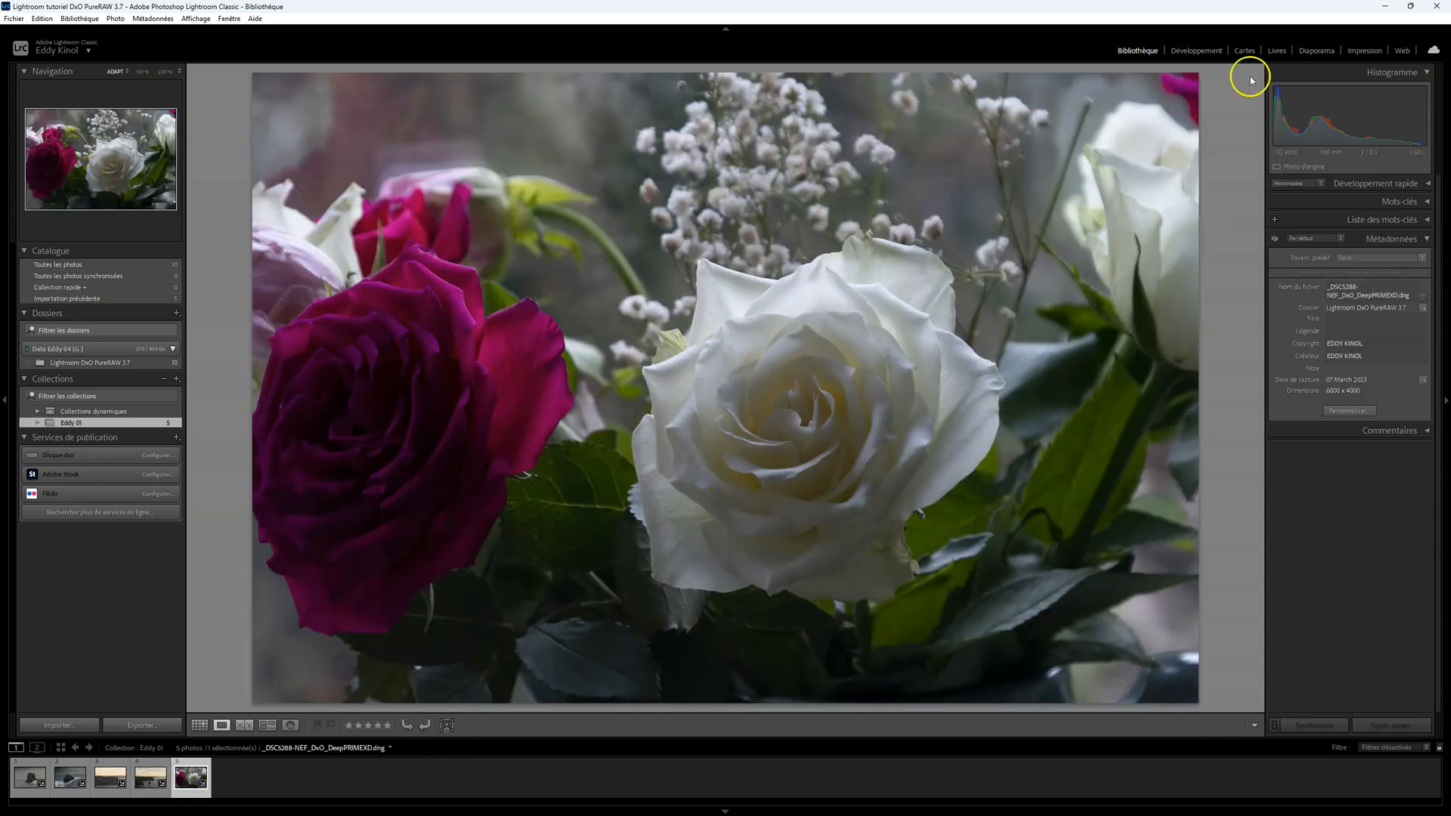
pyautogui.click(1196, 50)
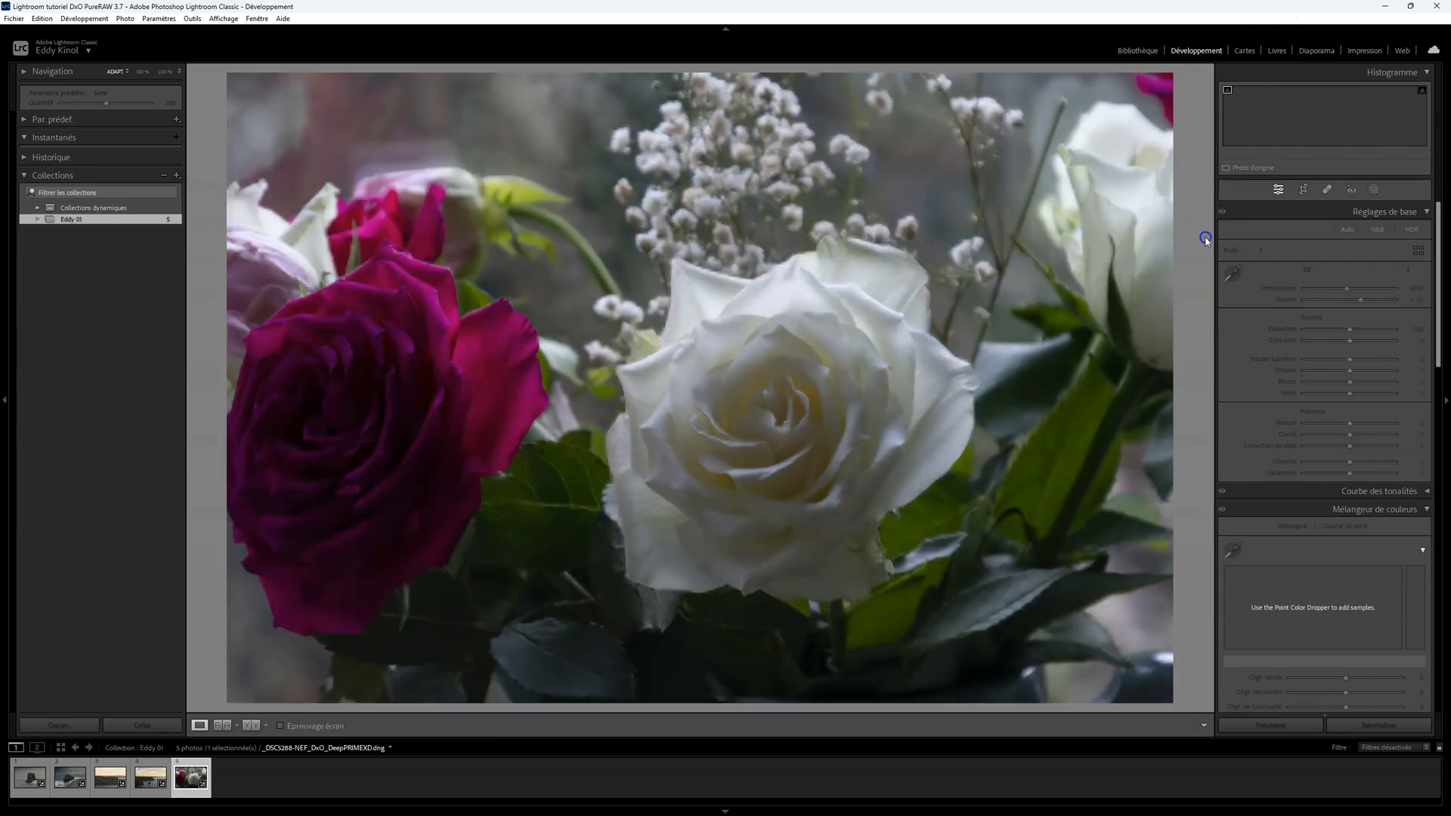
# - Apply automatic tone adjustments to the rose photo and set its white balance to Auto
pyautogui.click(1343, 229)
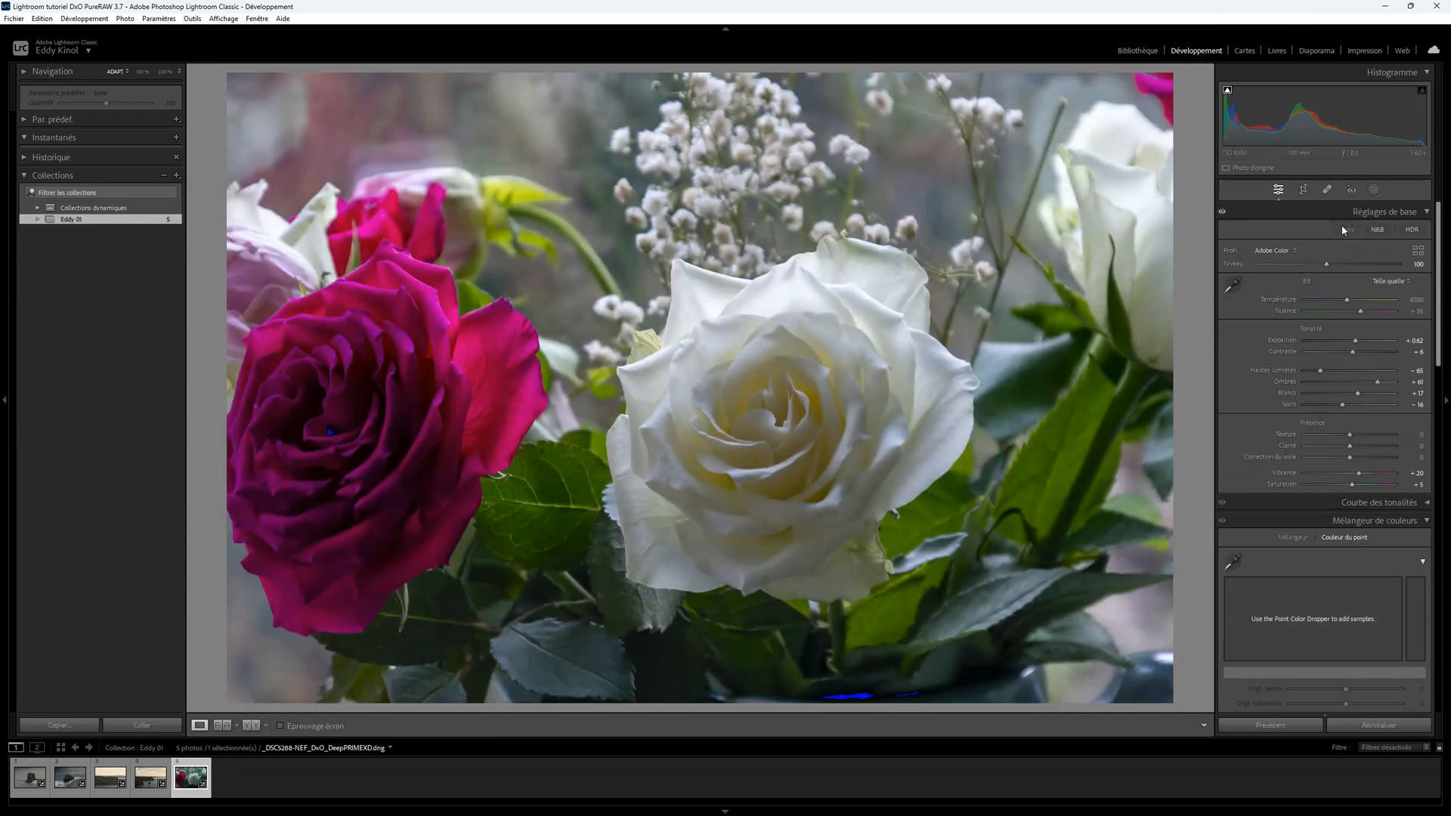
pyautogui.click(1388, 282)
pyautogui.click(1362, 307)
# - Set Noirs to +33, Contraste to +28 and Température to 6125, and check the photo in full-screen preview
pyautogui.moveTo(1344, 405); pyautogui.dragTo(1366, 406)
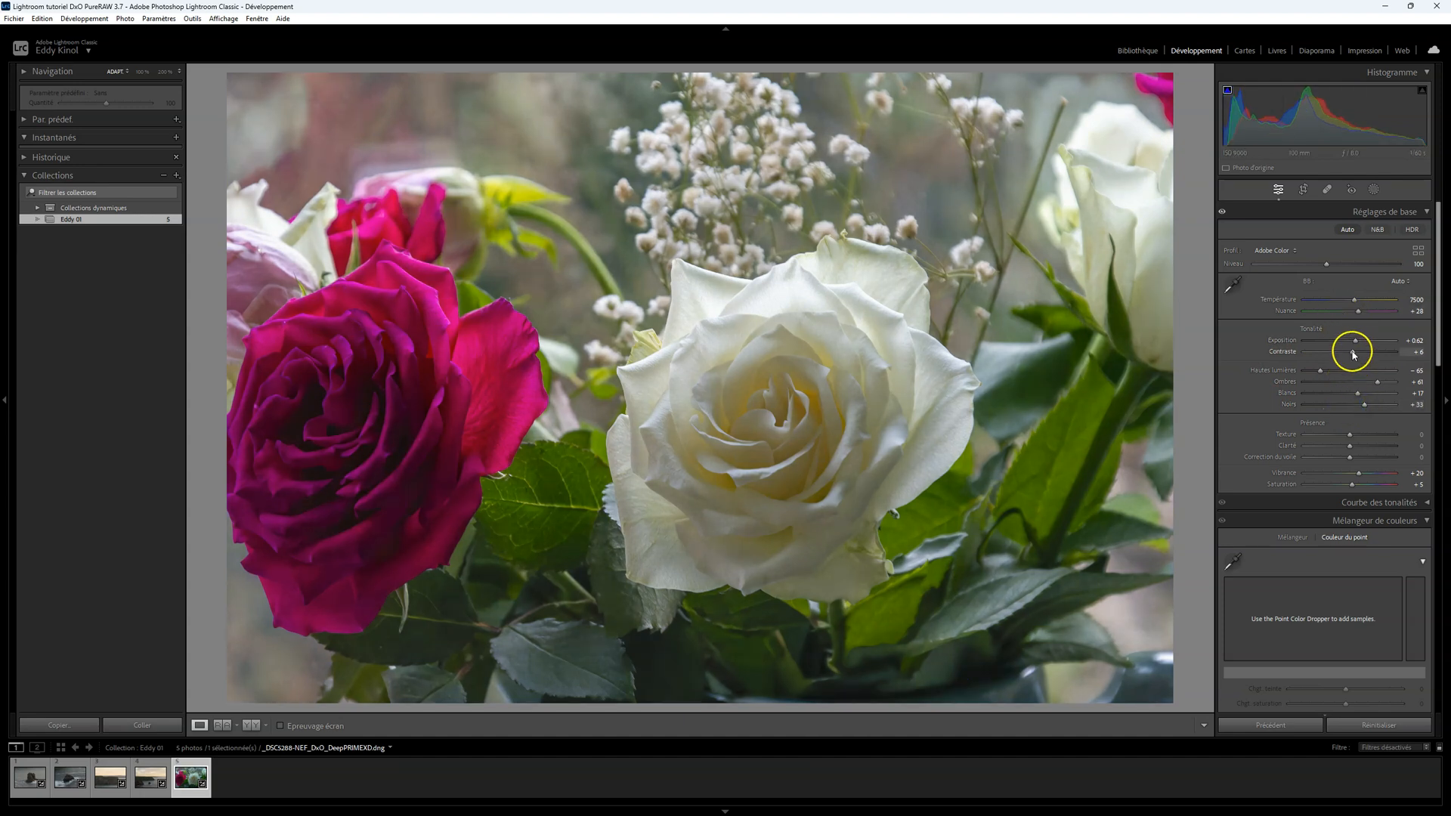
pyautogui.moveTo(1353, 352); pyautogui.dragTo(1363, 352)
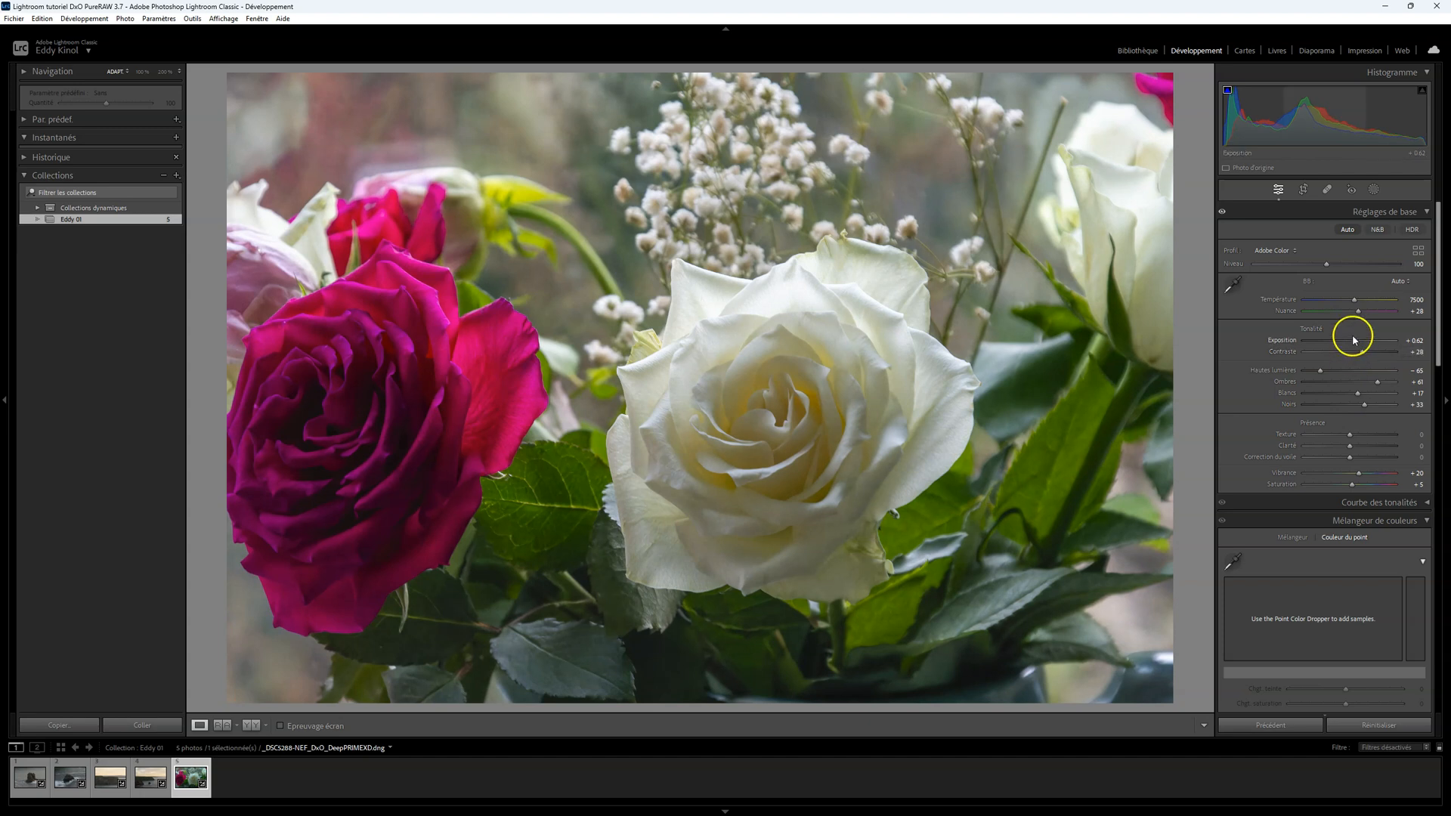
pyautogui.moveTo(1354, 302); pyautogui.dragTo(1344, 303)
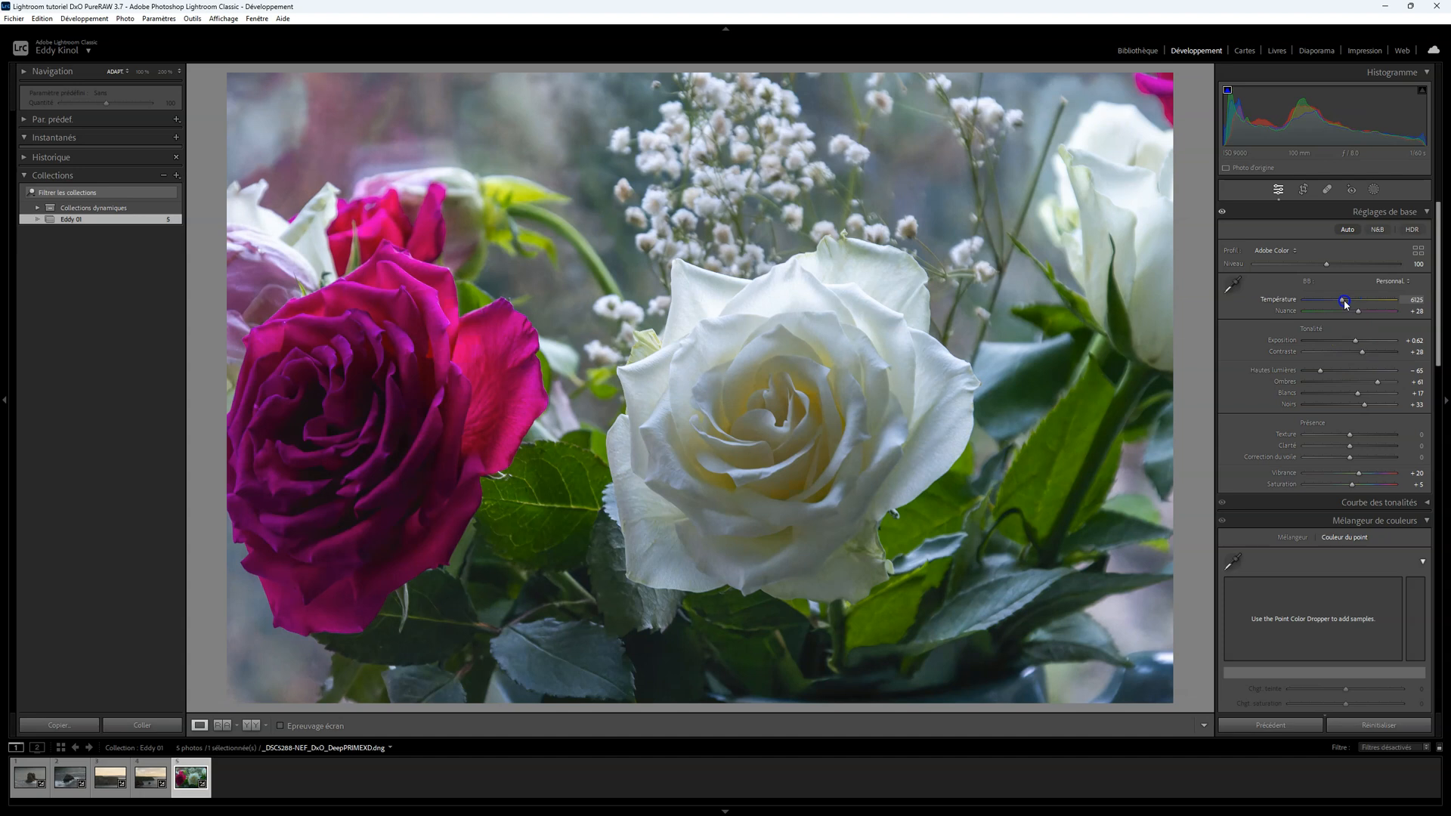
pyautogui.moveTo(1344, 301); pyautogui.dragTo(1344, 301)
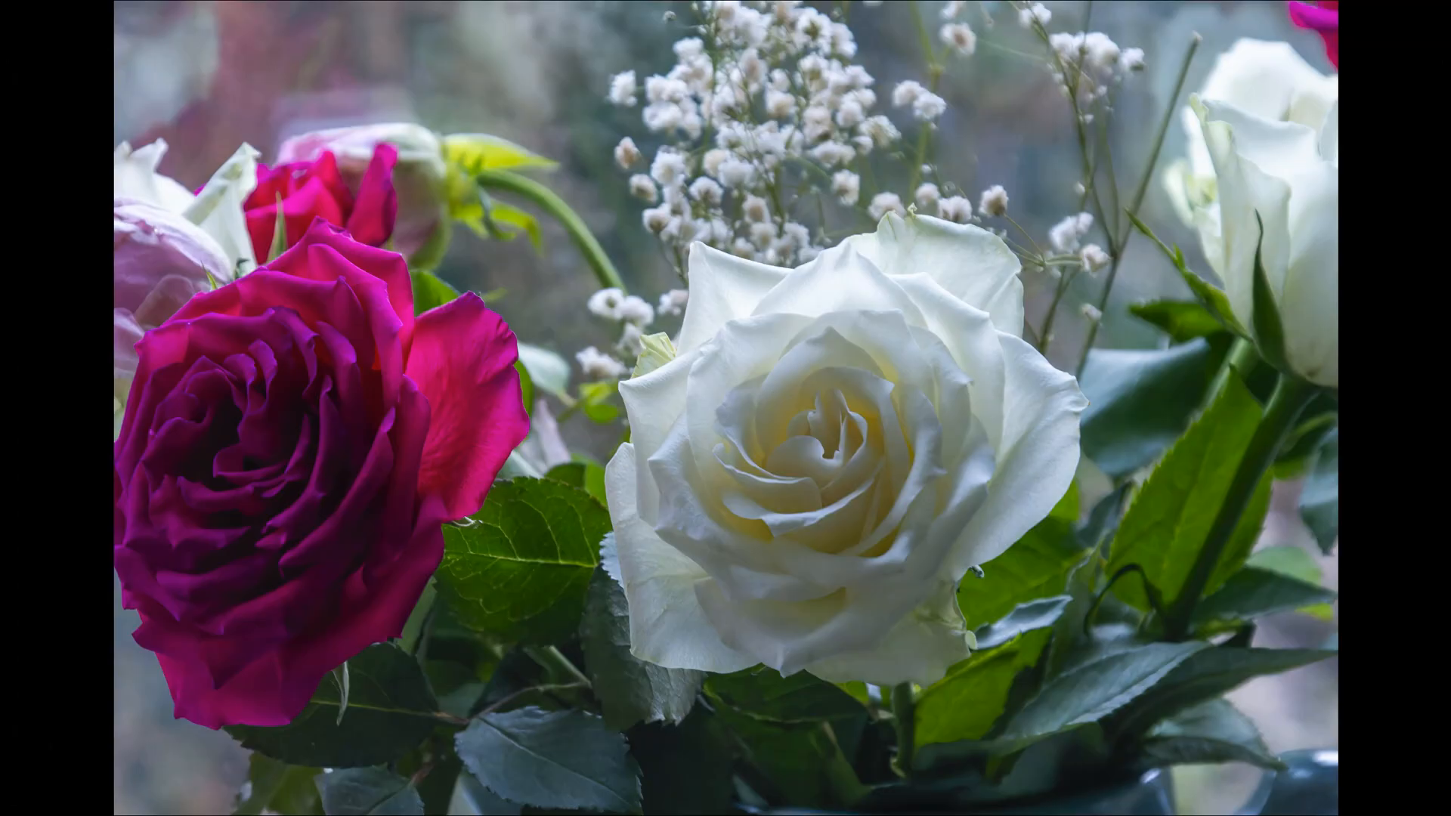
pyautogui.press('f')
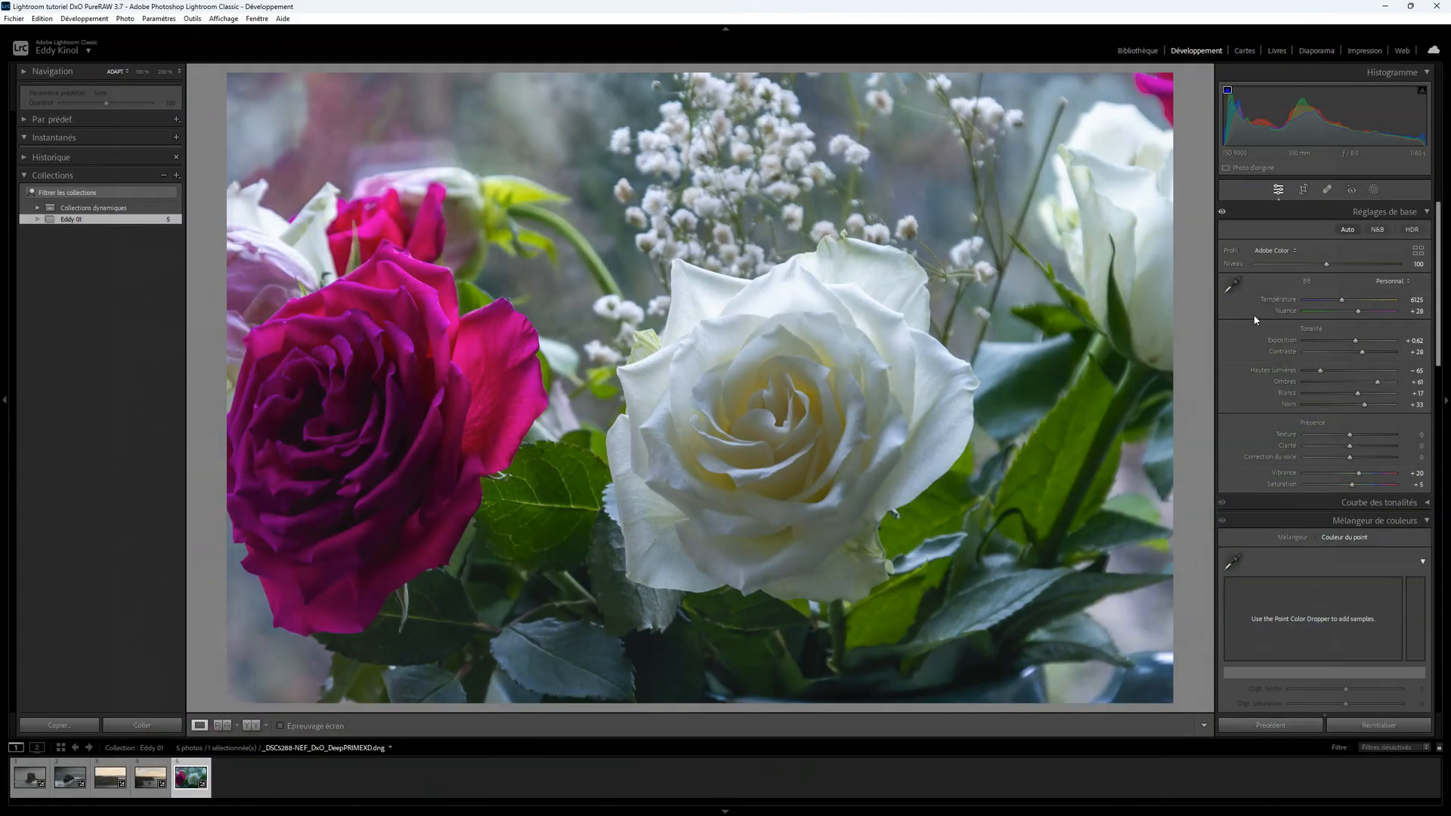
# - Crop the photo tighter around the magenta and white roses and apply the crop
pyautogui.click(1304, 193)
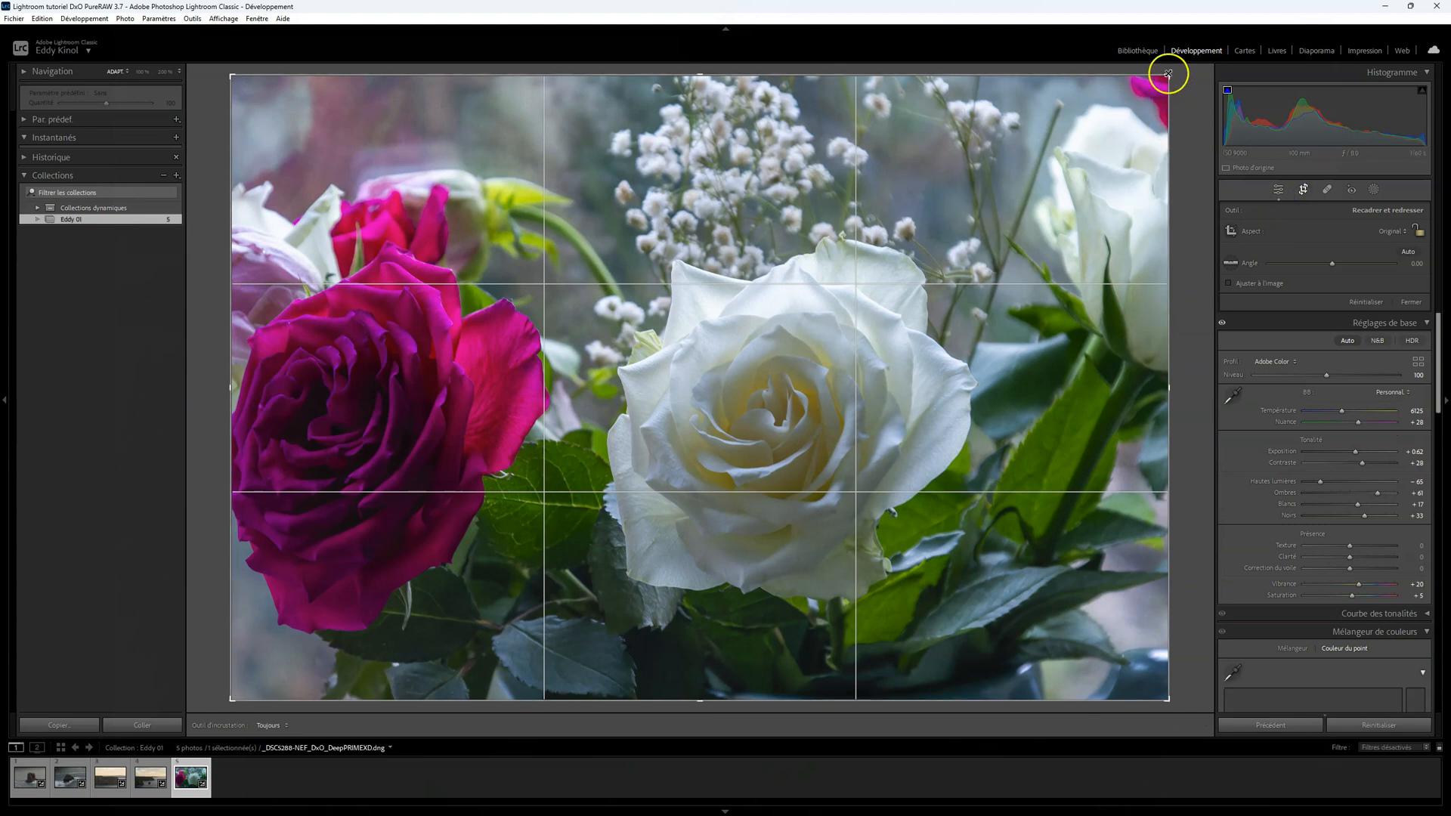
pyautogui.moveTo(1168, 75); pyautogui.dragTo(1111, 142)
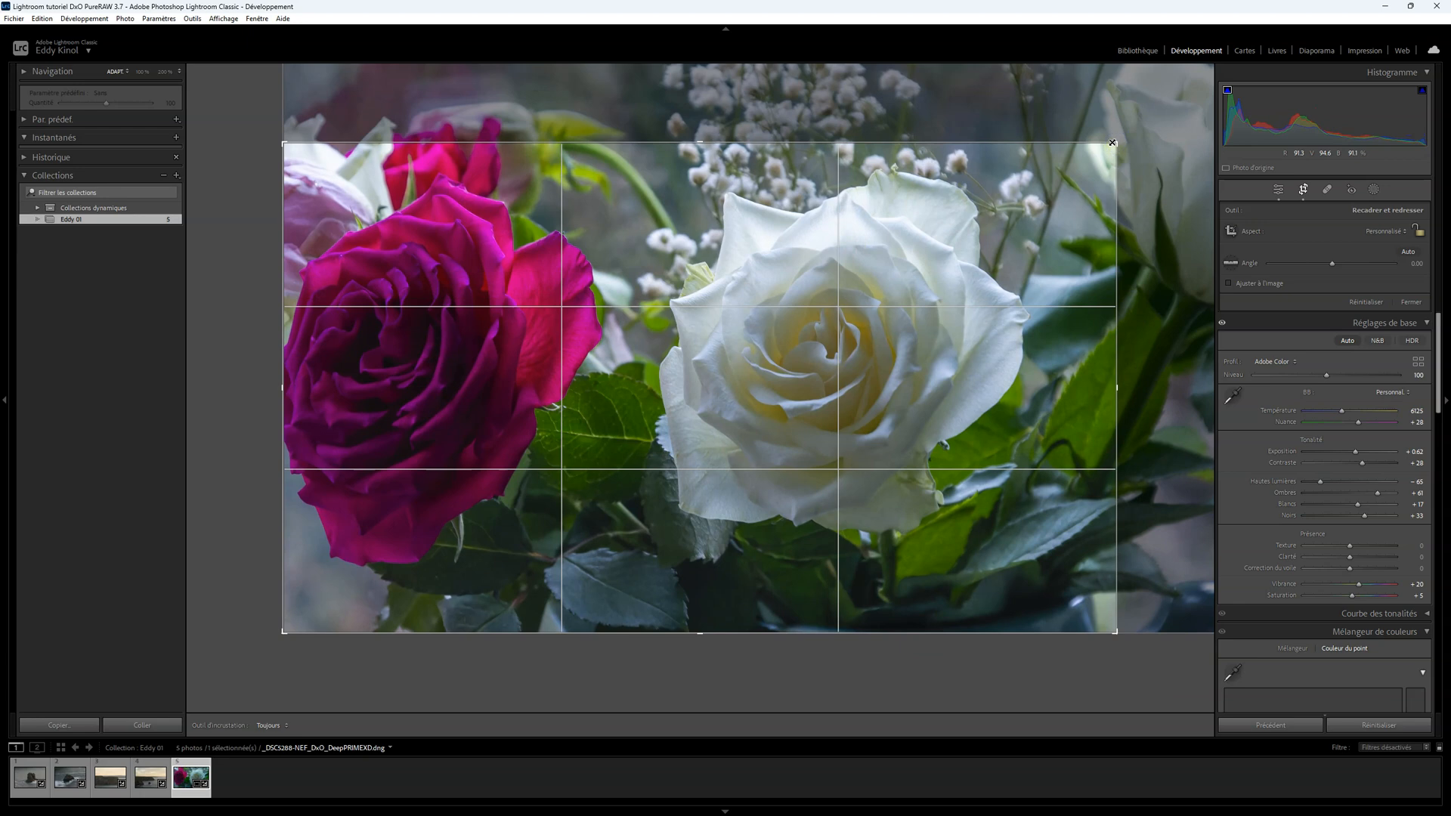
pyautogui.press('Return')
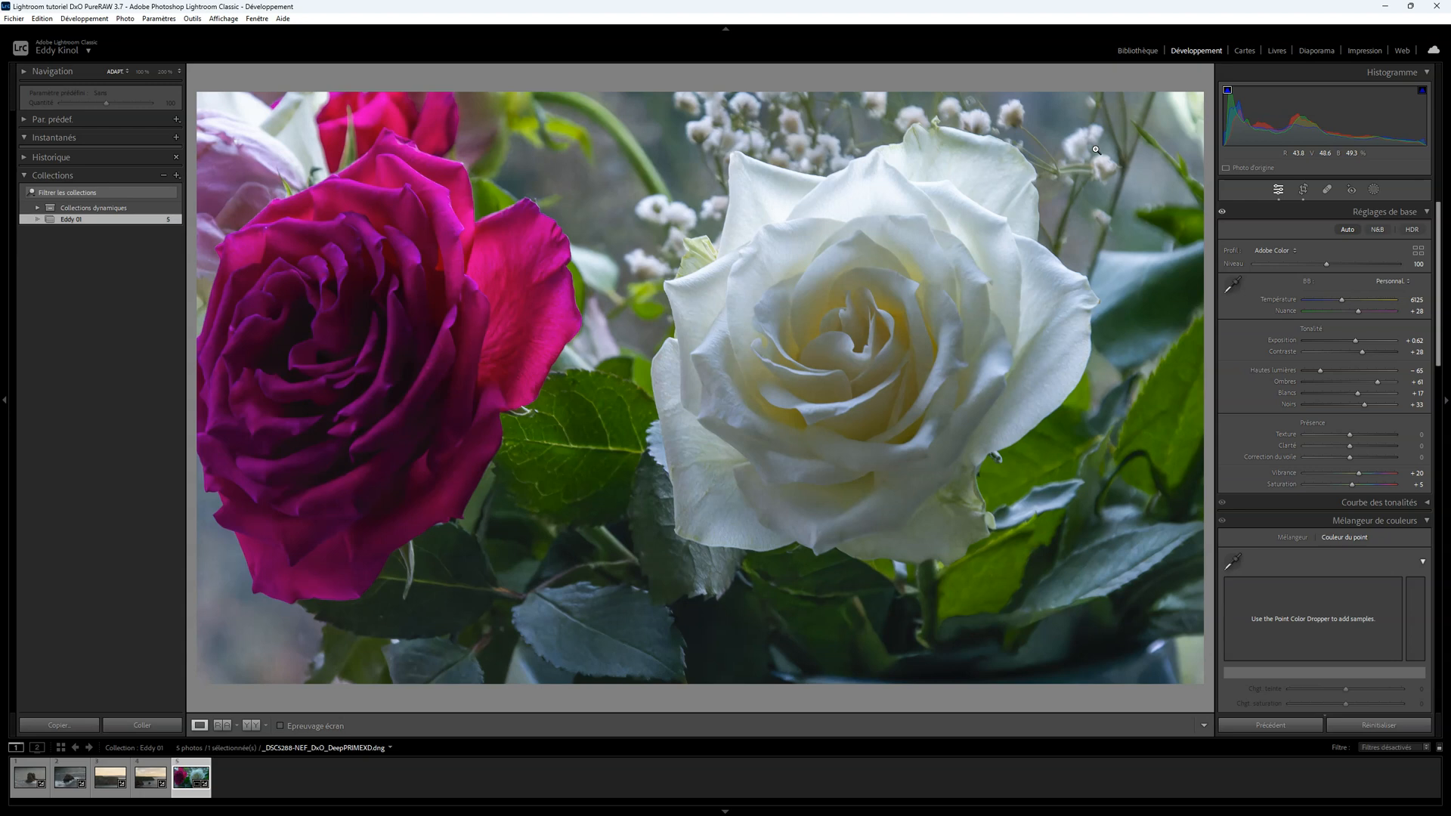
pyautogui.click(1046, 157)
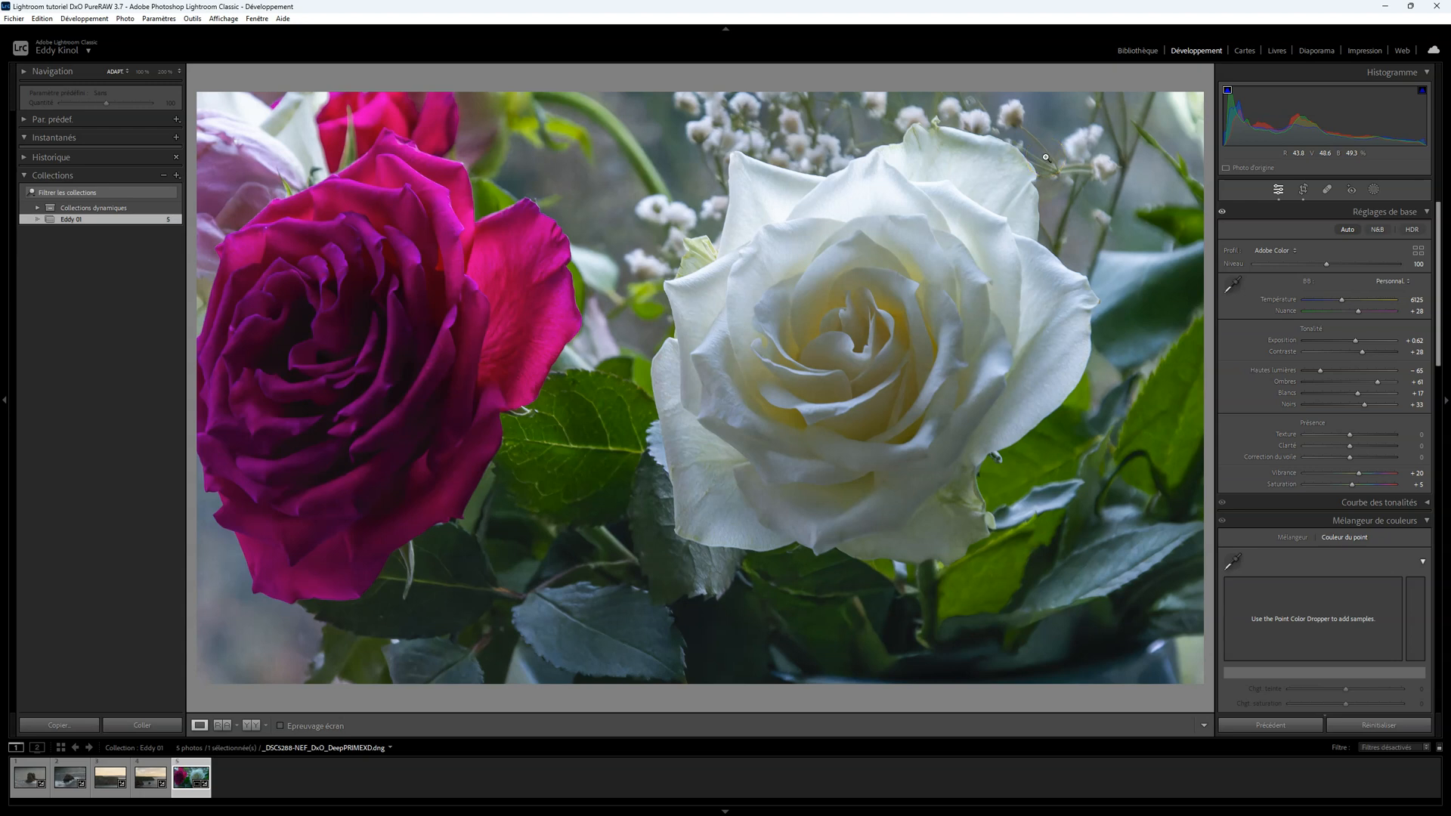